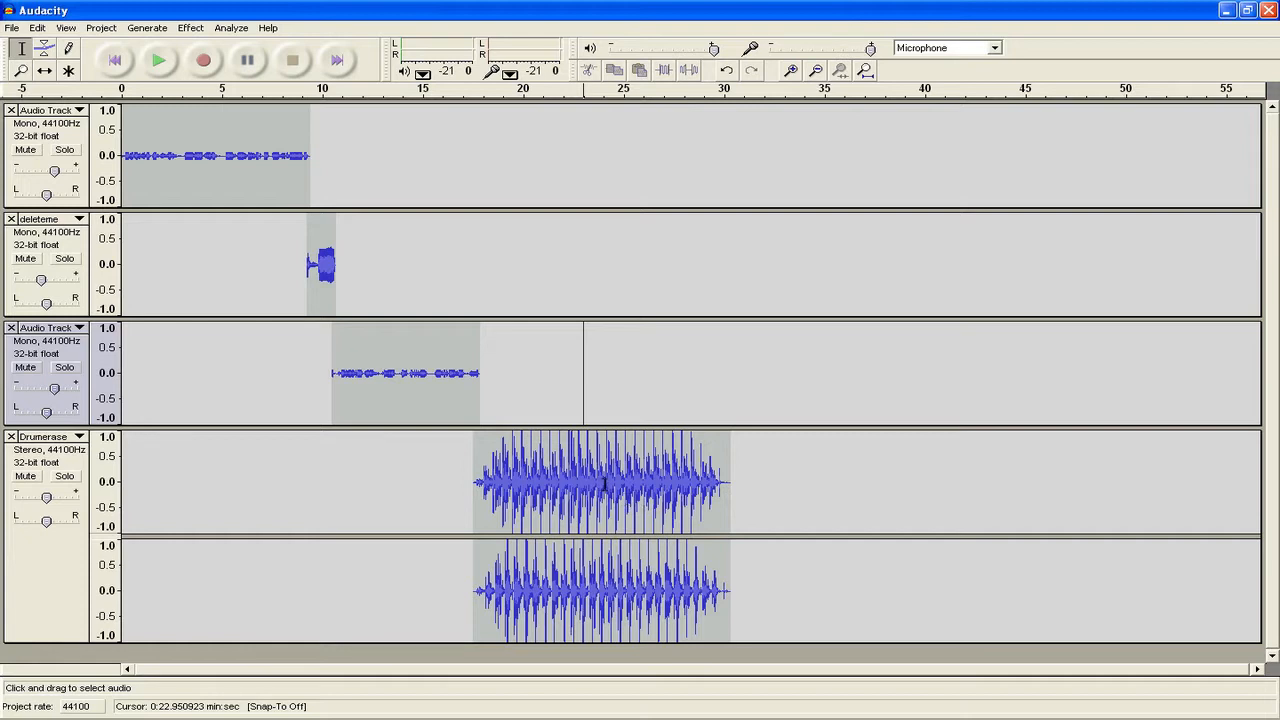
- Drag-select the stereo Drumerase waveform from about 24 s to its end near 31 s
left_click_drag(602, 484, 607, 487)
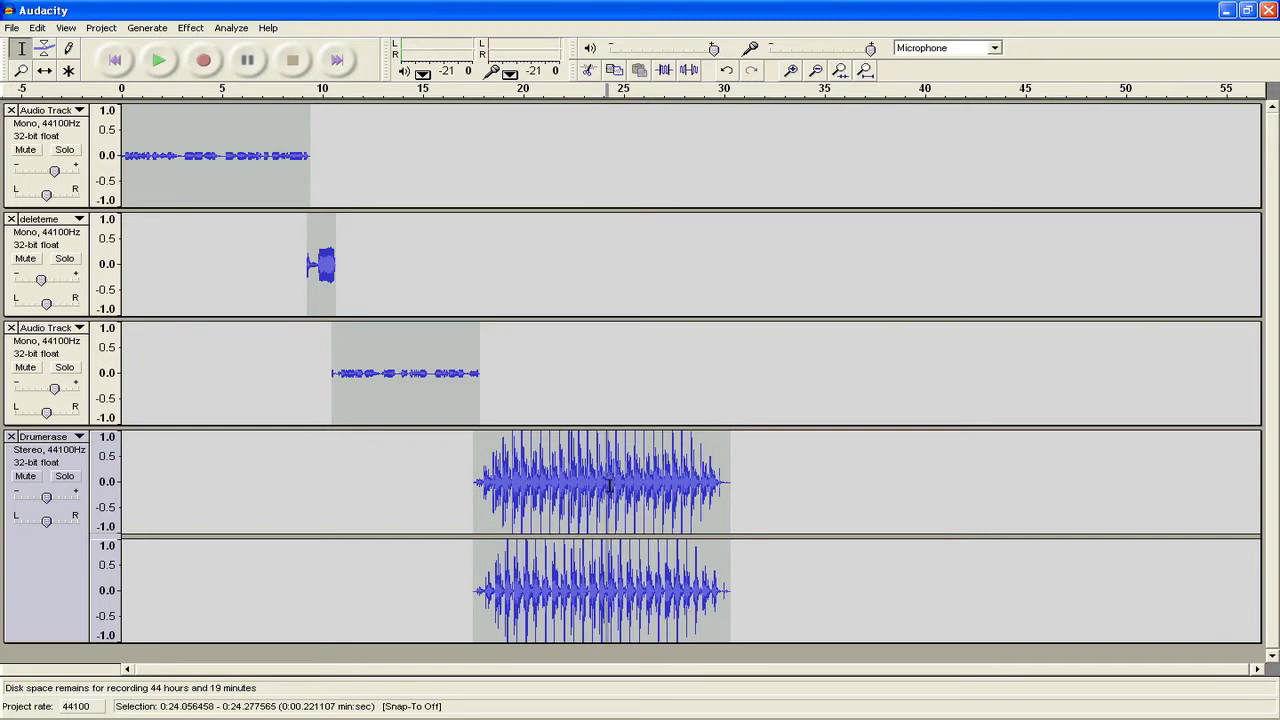
left_click_drag(609, 487, 743, 489)
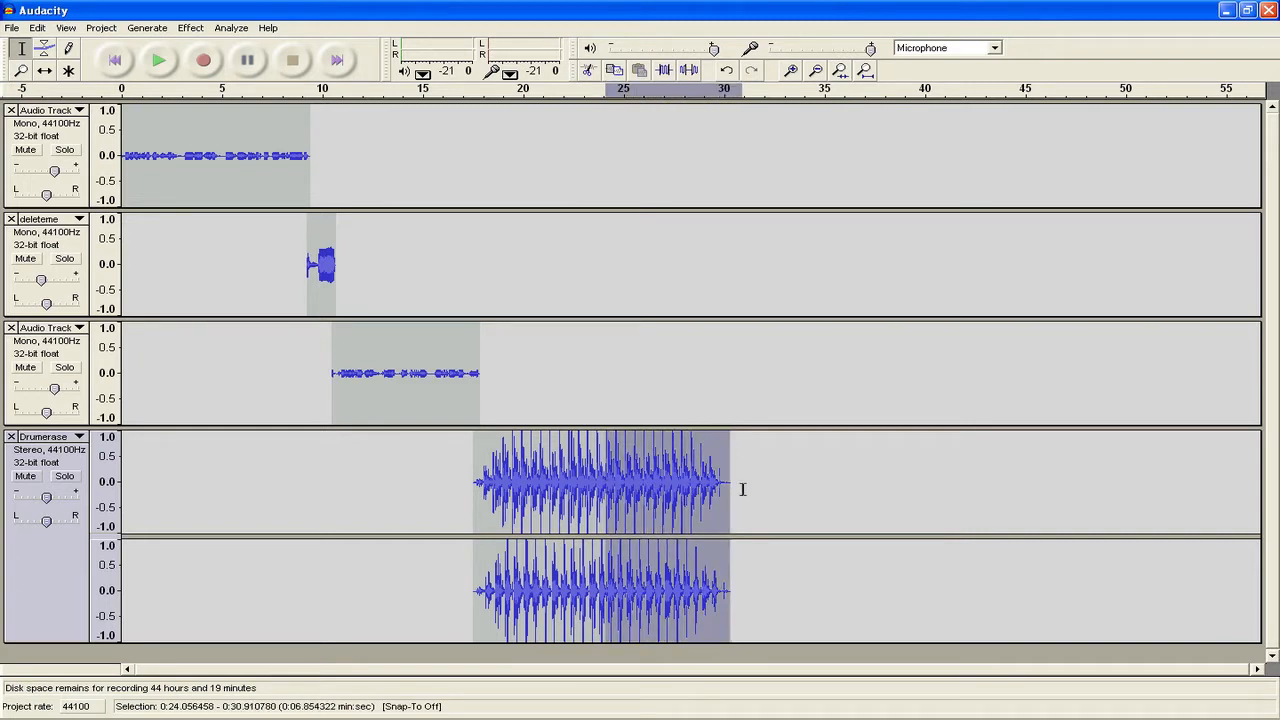
- Split the selected second half of the drum beat onto its own track with Edit > Split
left_click(37, 27)
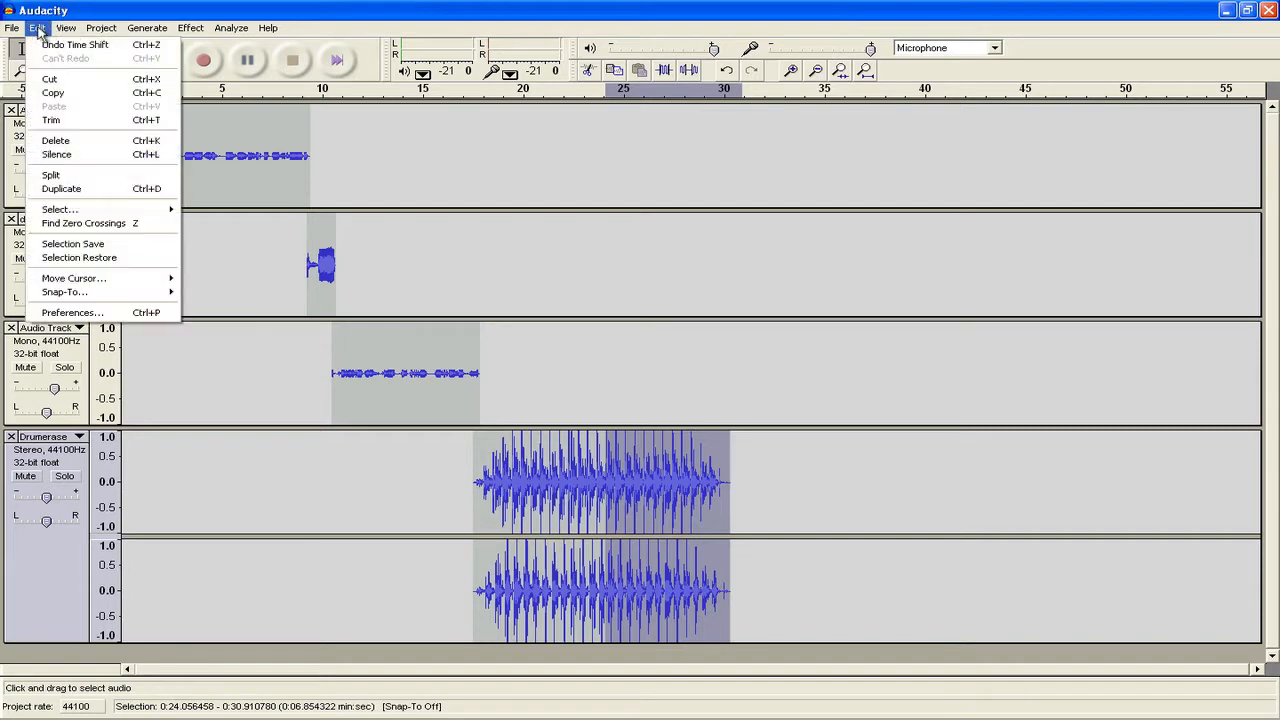
left_click(88, 178)
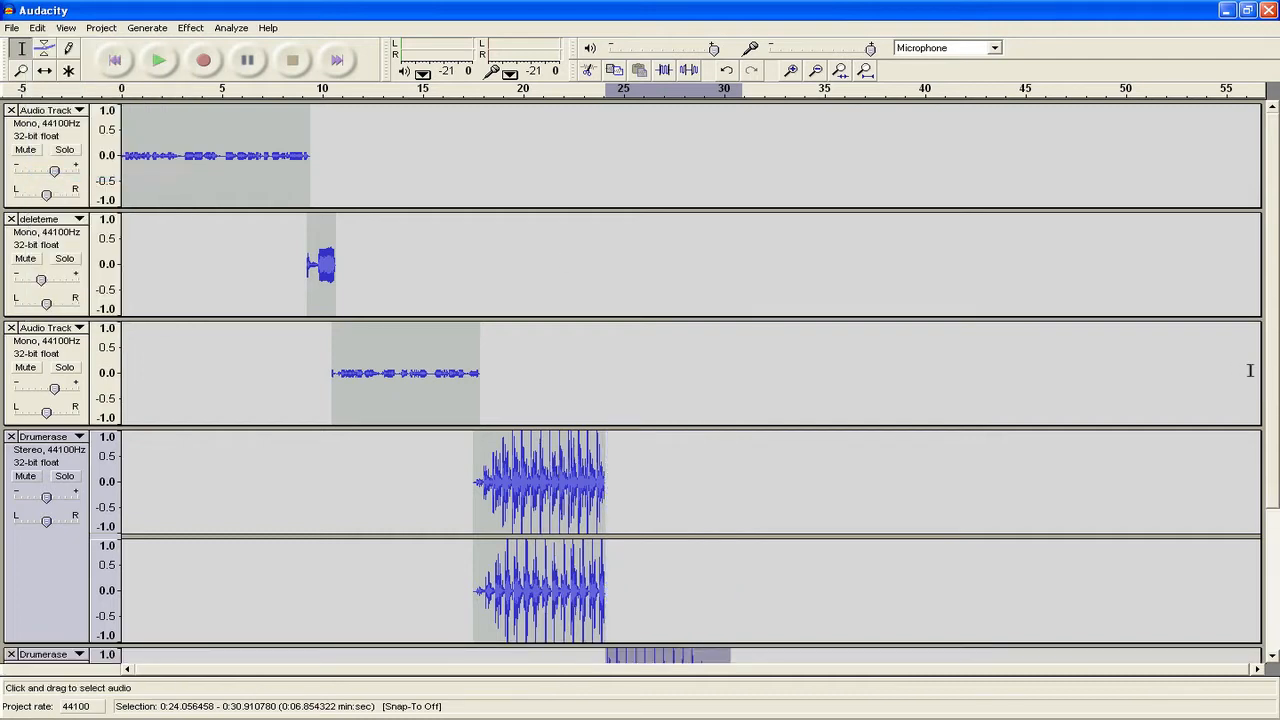
scroll(1272, 388, "down", 3)
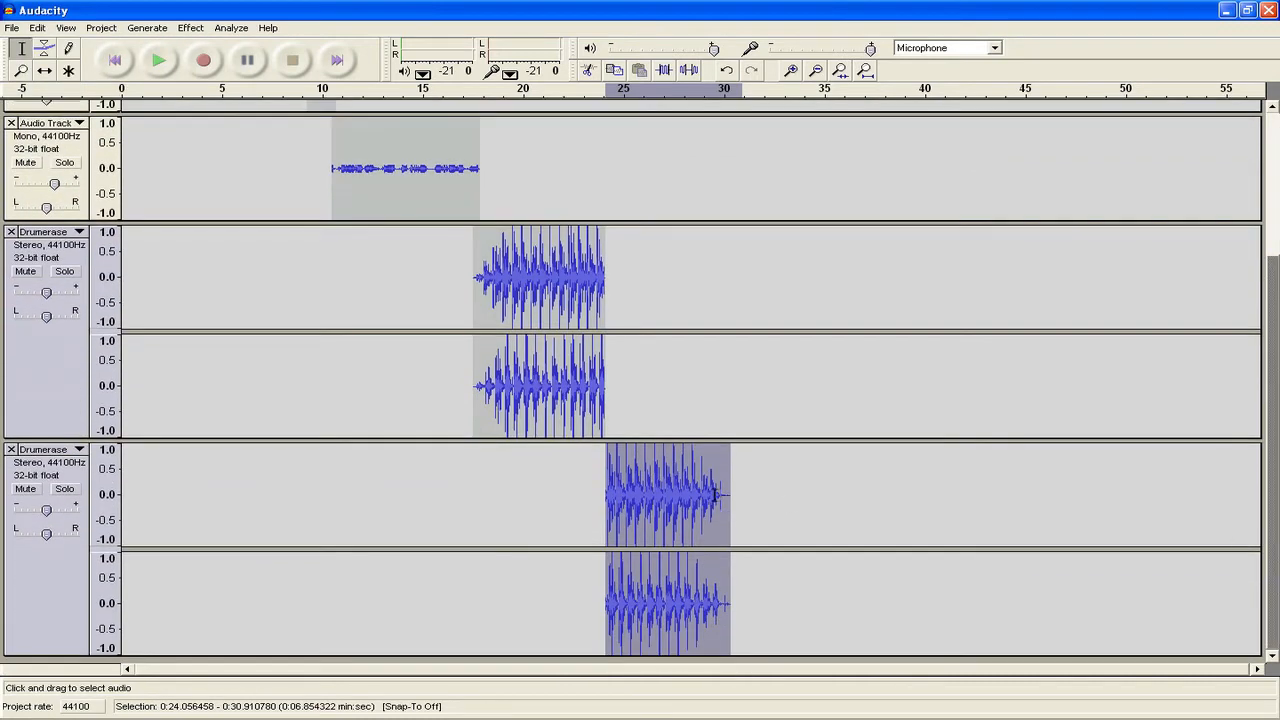
- Using Time Shift, move the split-off drum clip to about 31 s and the voice clip to about 24 s
left_click(45, 70)
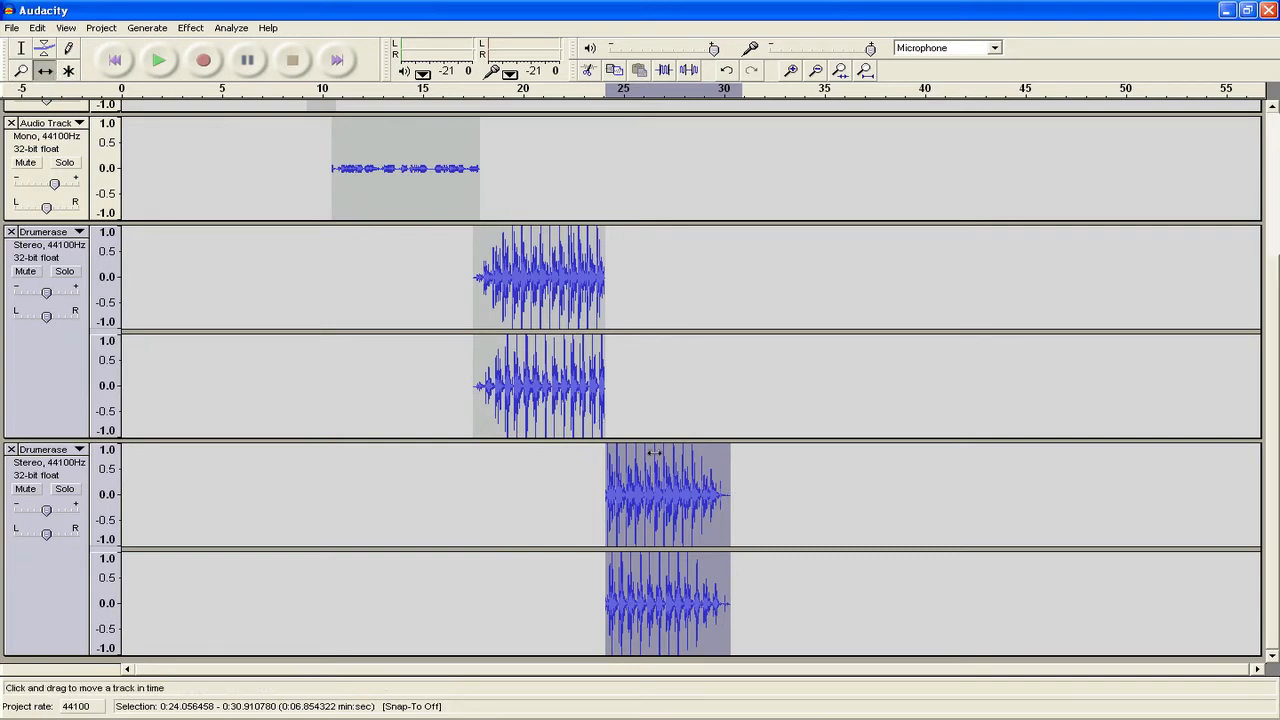
left_click_drag(651, 502, 669, 500)
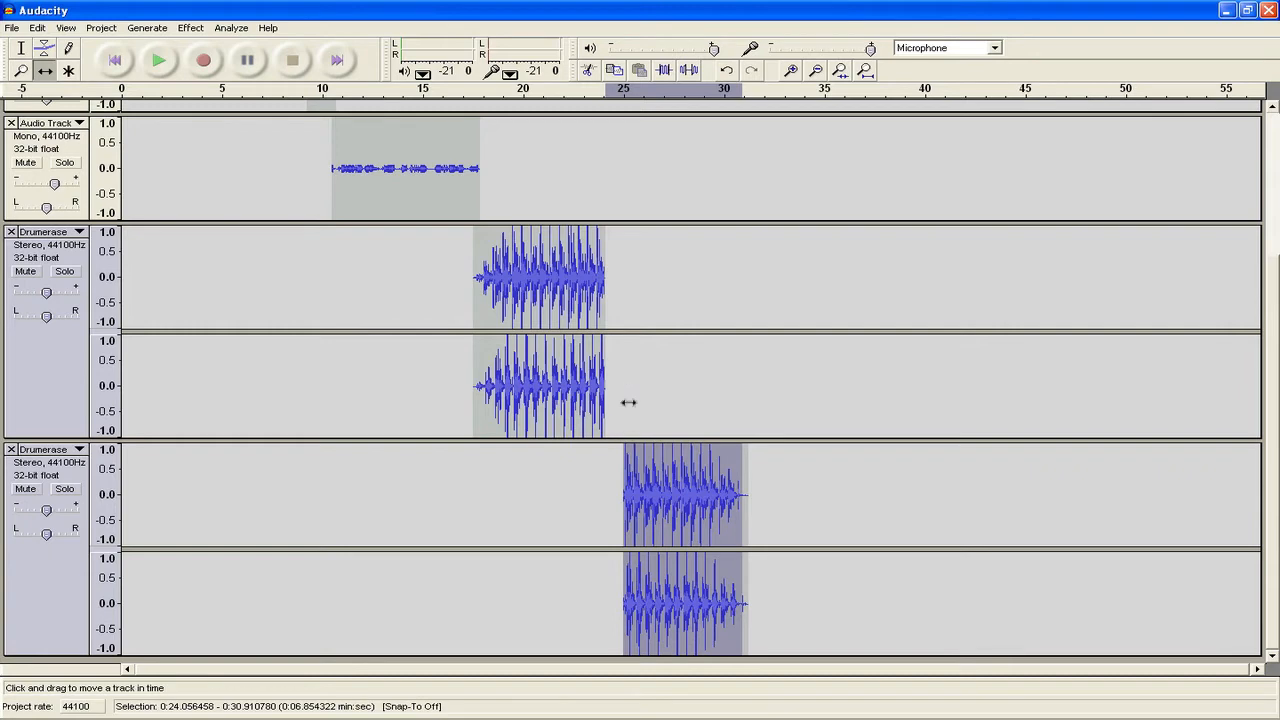
left_click_drag(694, 506, 797, 518)
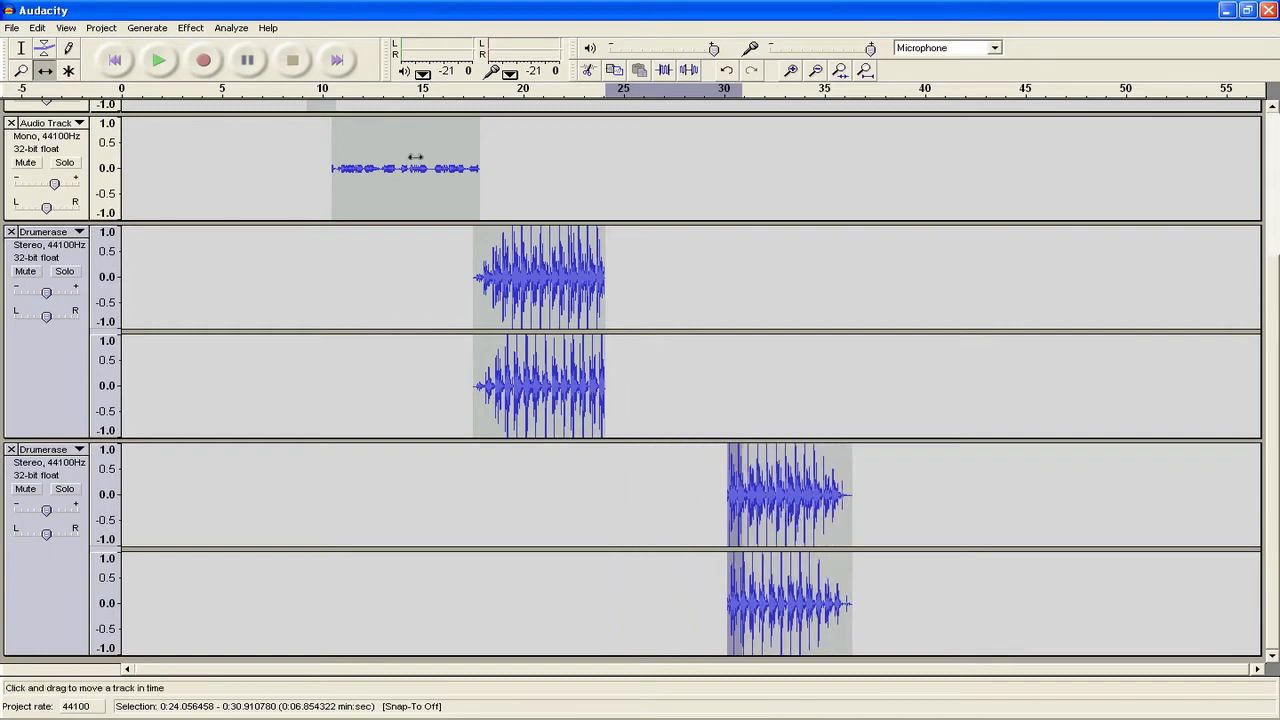
left_click_drag(416, 158, 674, 191)
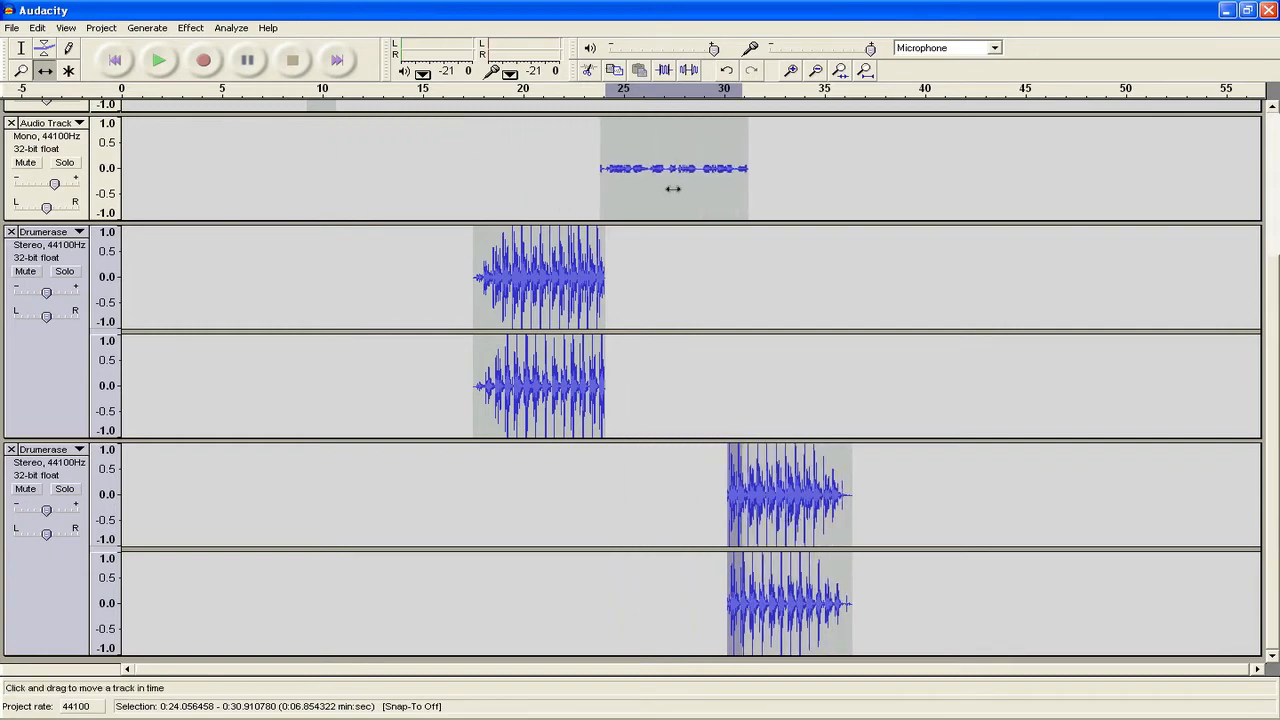
mouse_move(793, 476)
left_mouse_down()
mouse_move(846, 476)
mouse_move(816, 474)
left_mouse_up()
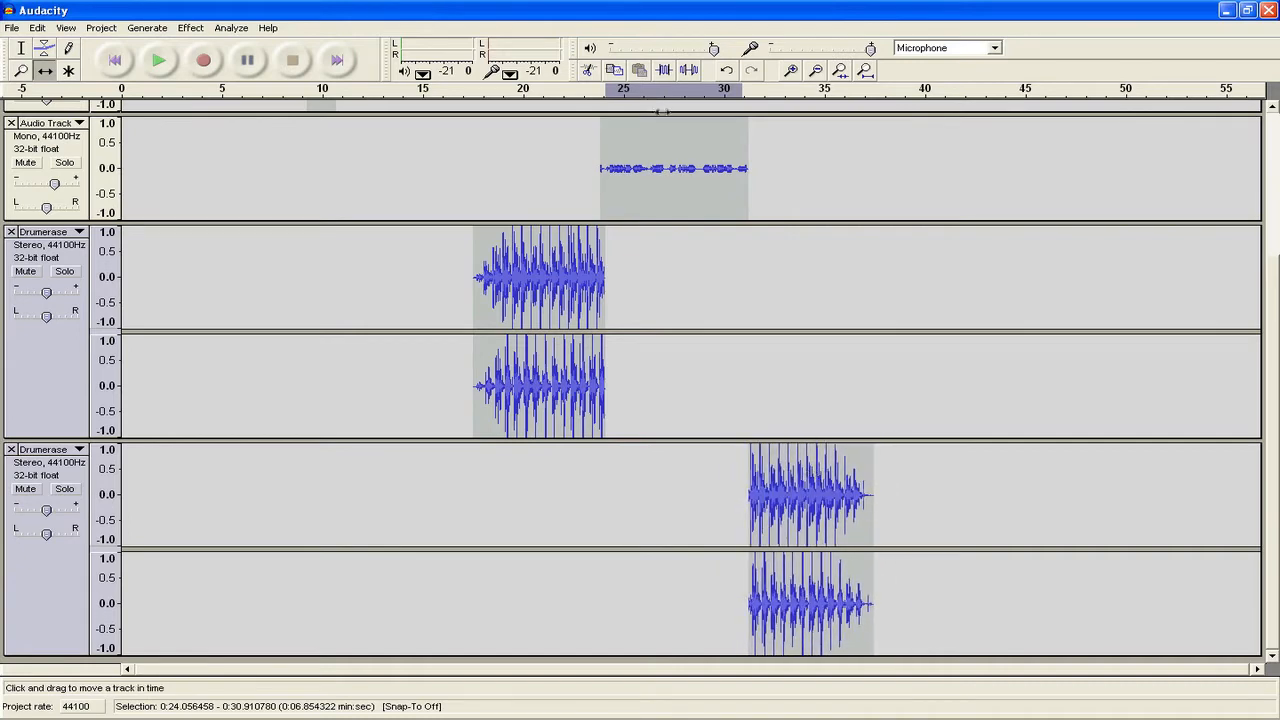
- Move the voice track below the first Drumerase track and nudge the second drum clip slightly earlier
left_click(54, 148)
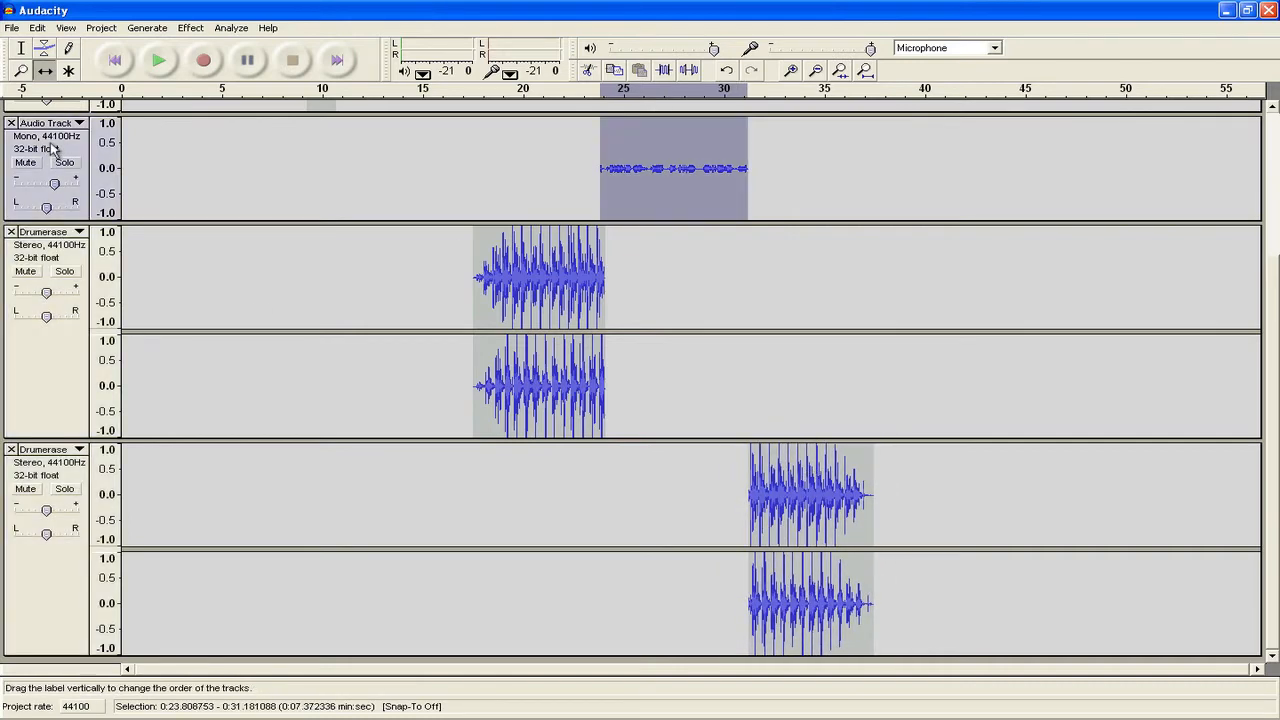
left_click_drag(50, 146, 37, 280)
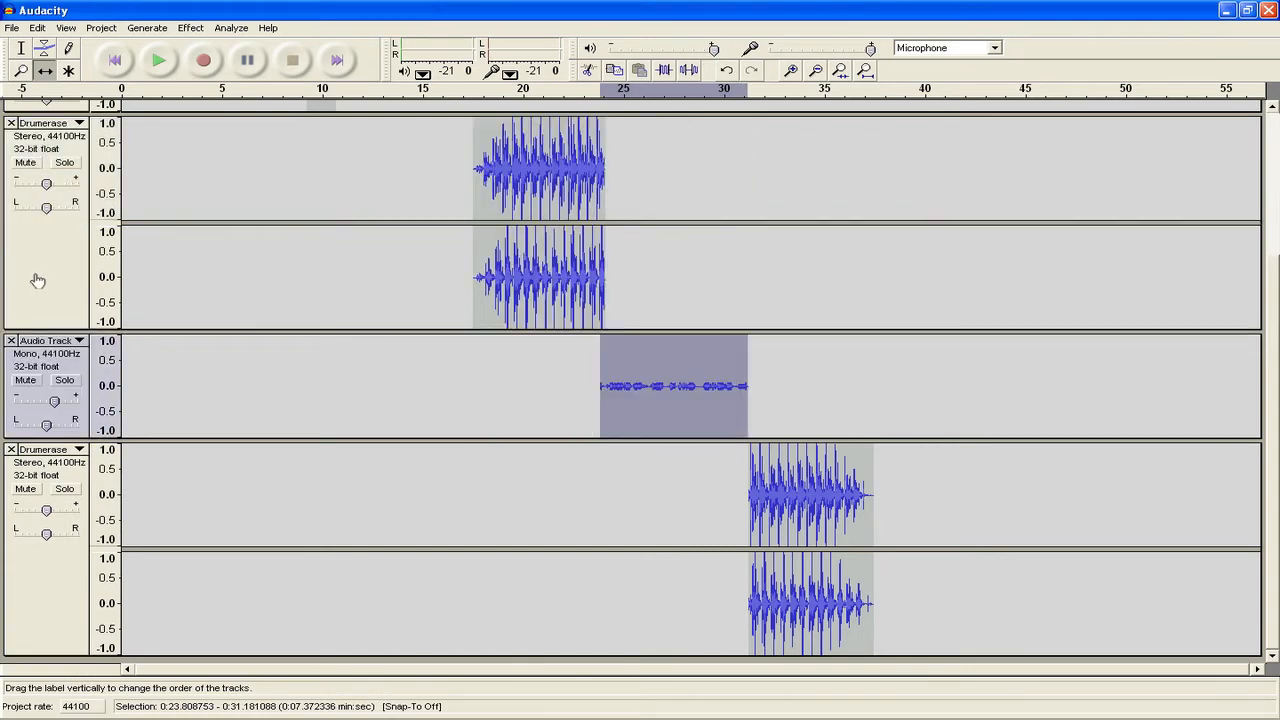
left_click_drag(804, 511, 802, 507)
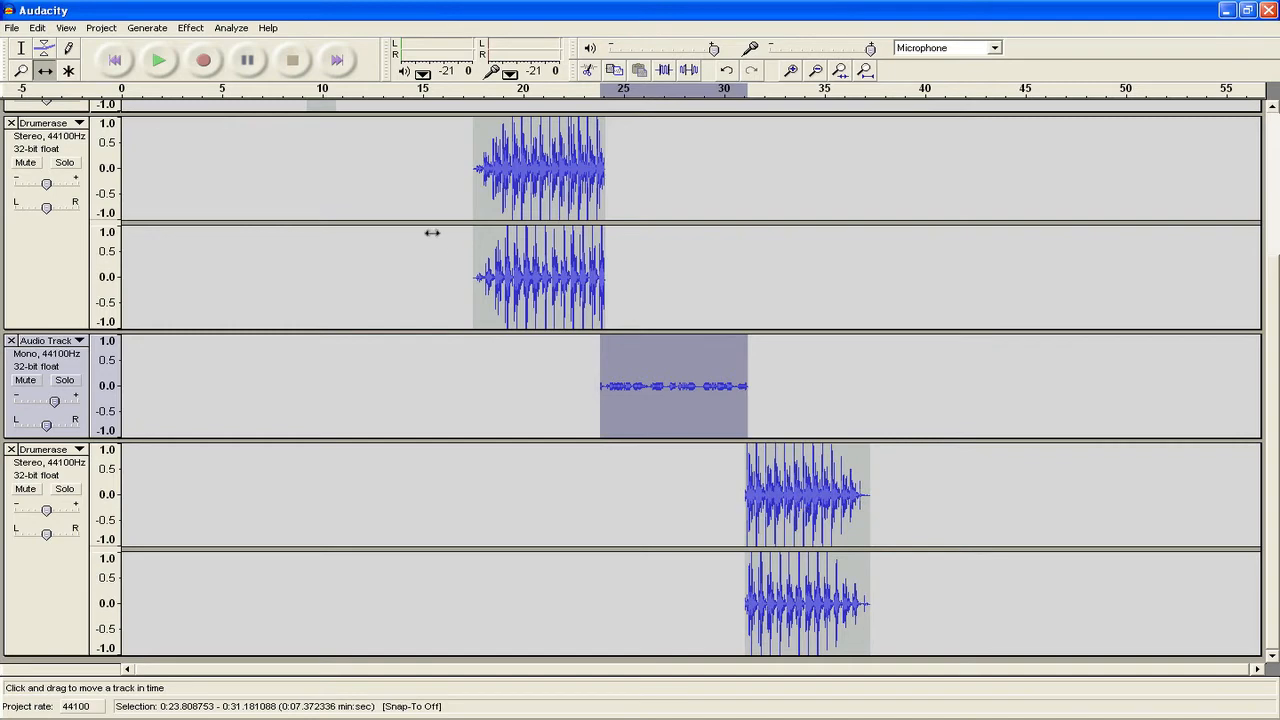
- Play the mix from 17.78 s and lower the first drum track's gain slightly
left_click(21, 47)
left_click(479, 204)
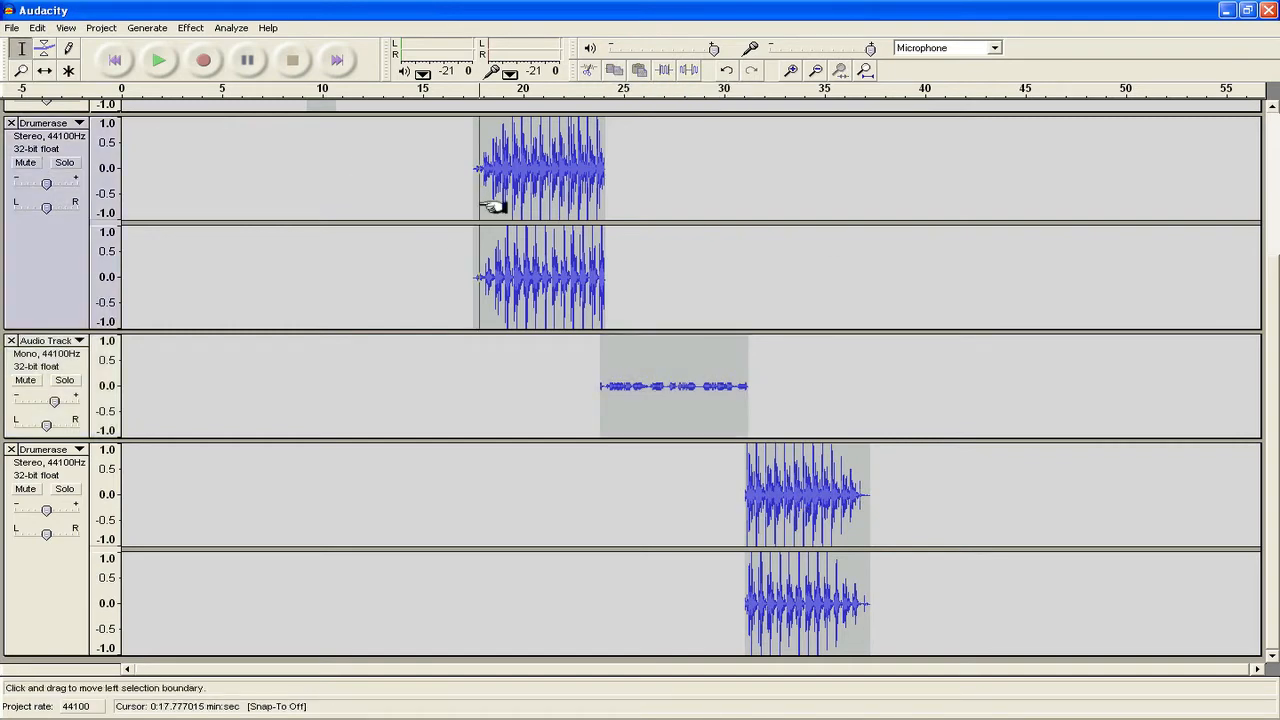
key("space")
key("space")
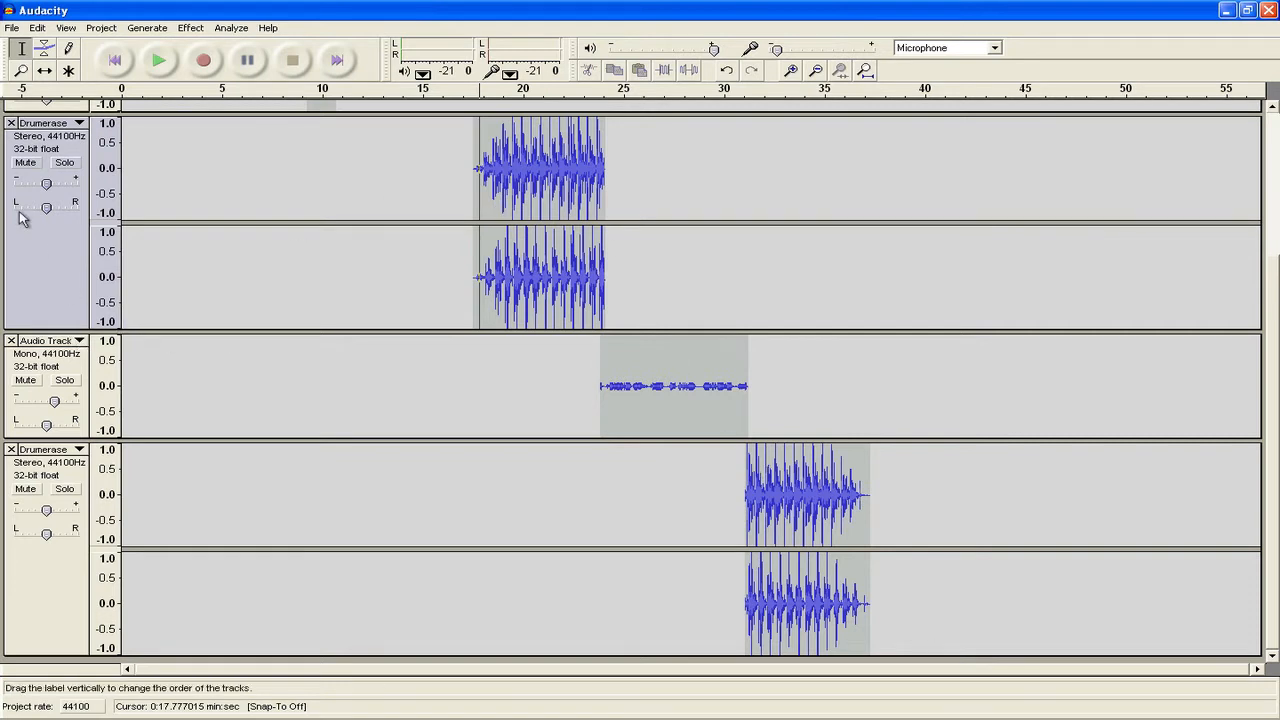
left_click_drag(44, 183, 42, 183)
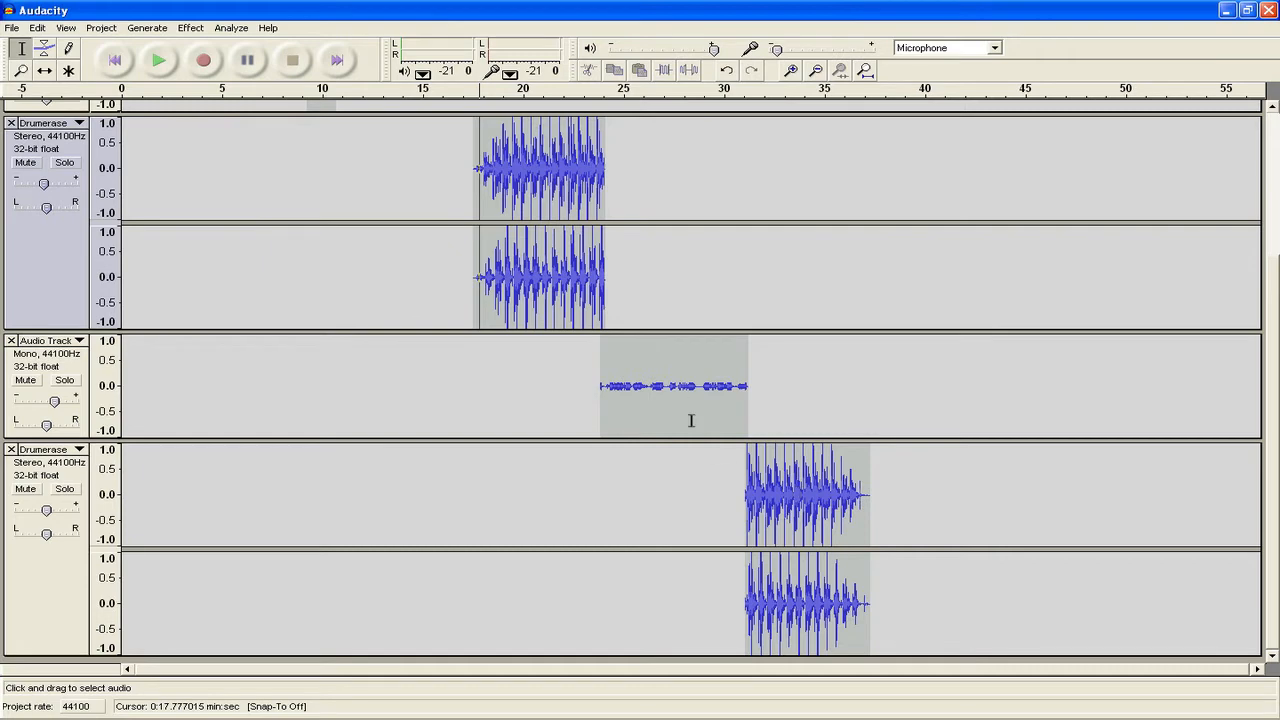
- Butt the voice clip up to the first drum part, with the second drum clip starting at about 31.3 s
left_click(45, 70)
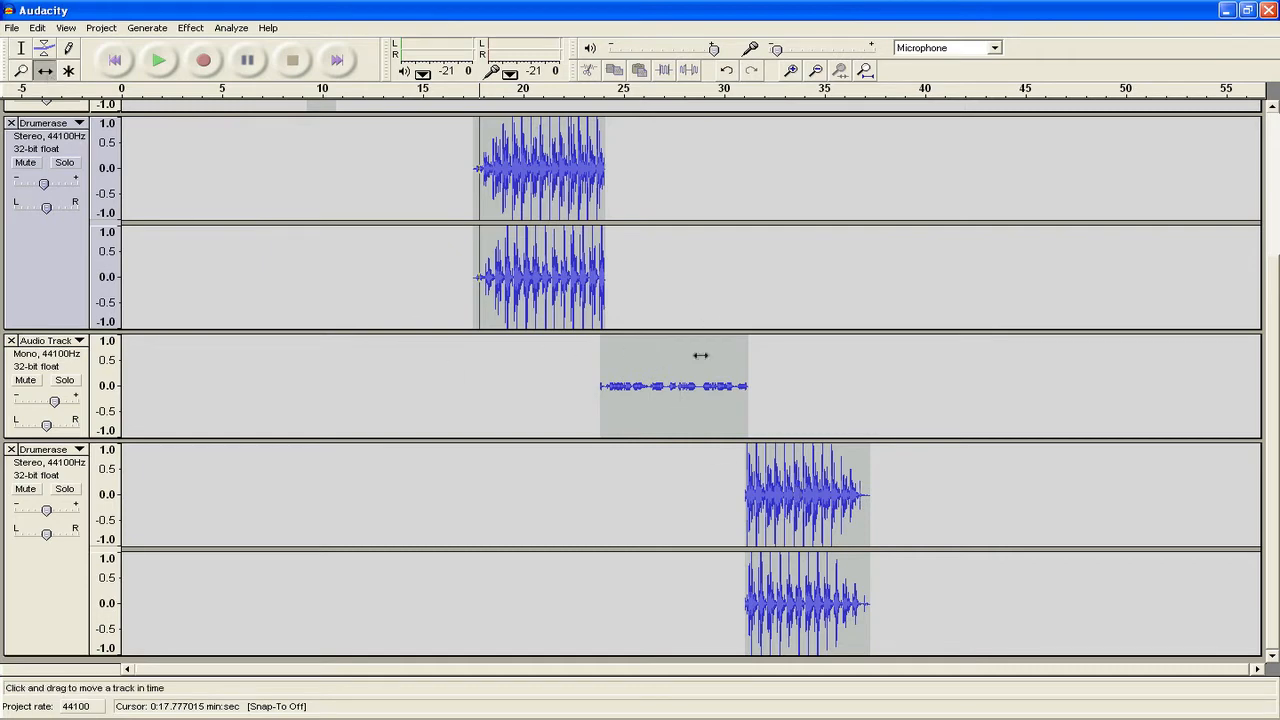
left_click_drag(689, 378, 606, 377)
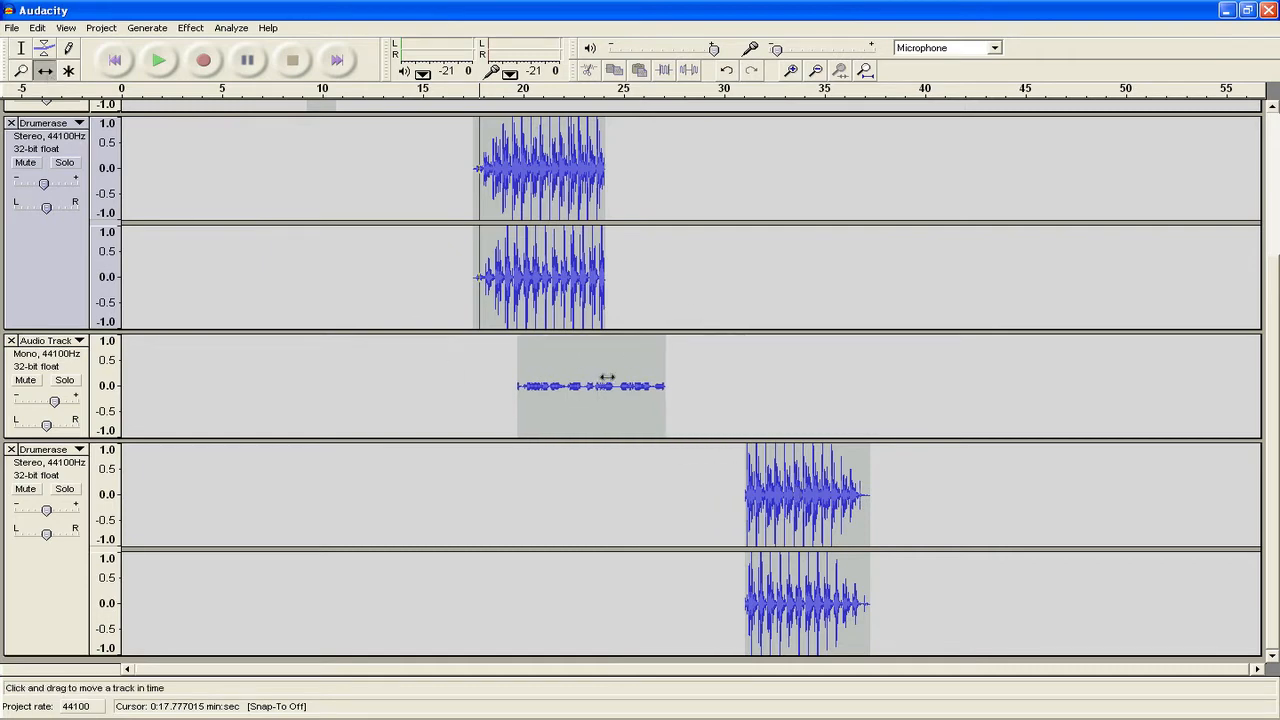
left_click_drag(607, 377, 690, 402)
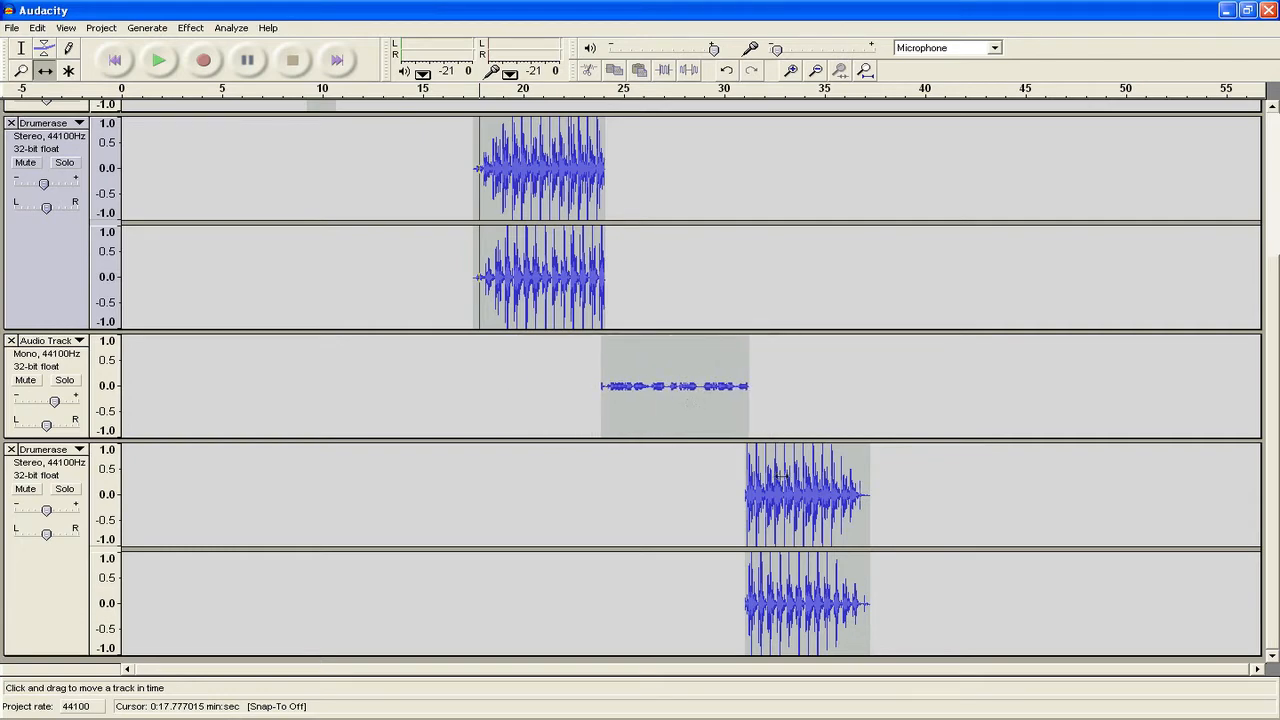
left_click_drag(780, 476, 818, 476)
left_click_drag(650, 349, 641, 380)
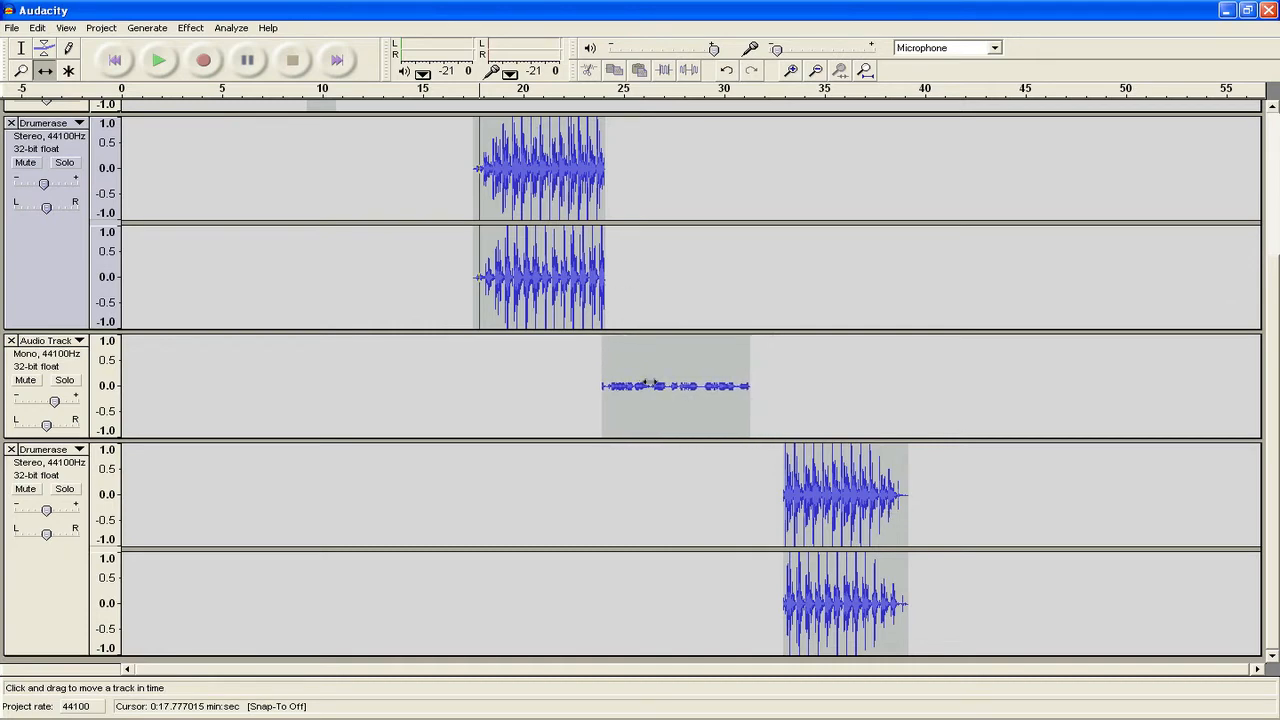
left_click_drag(830, 490, 796, 490)
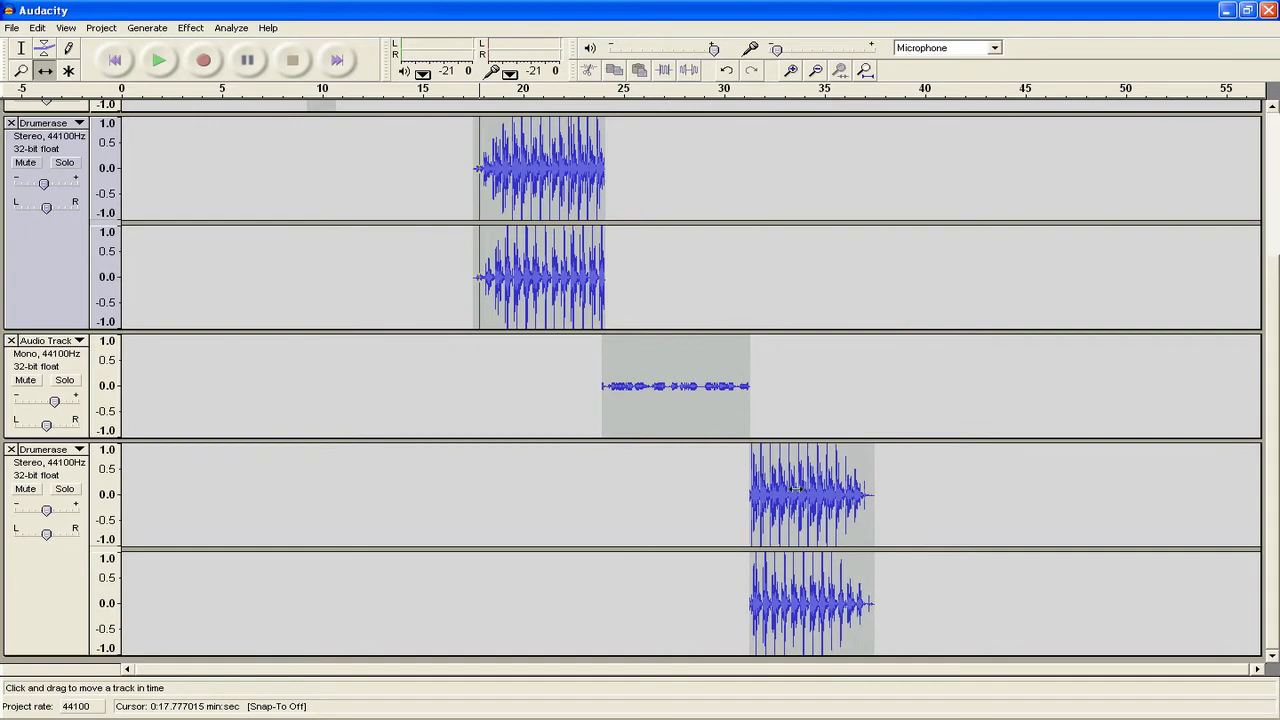
left_click(63, 261)
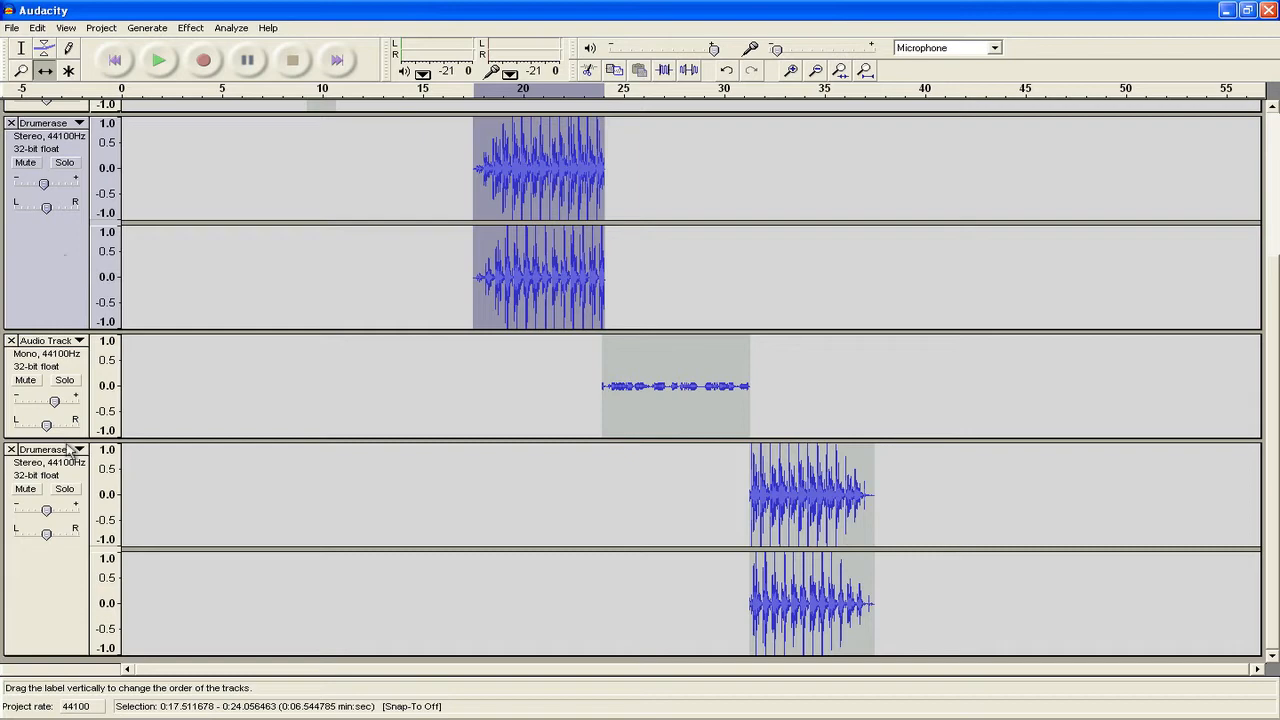
- Select the first drum, second drum and voice tracks together
left_click(53, 474, "shift")
left_click(53, 474, "shift")
left_click(55, 478, "shift")
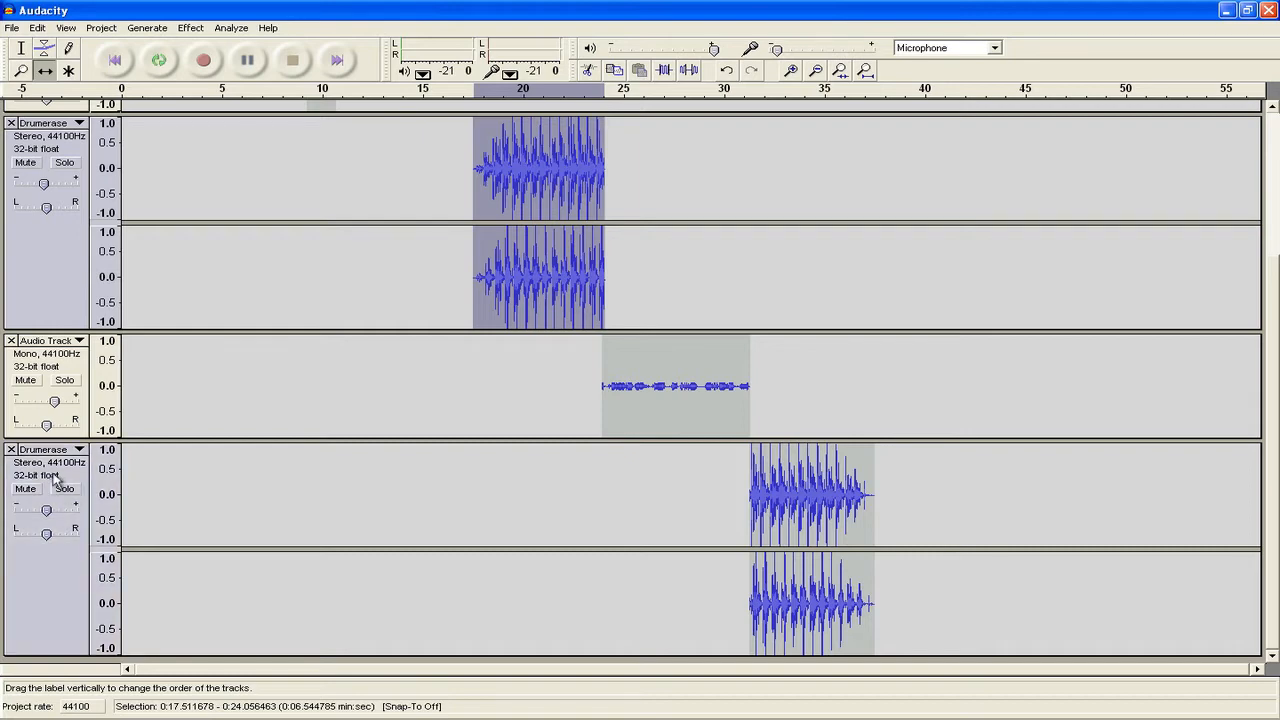
left_click(55, 366, "shift")
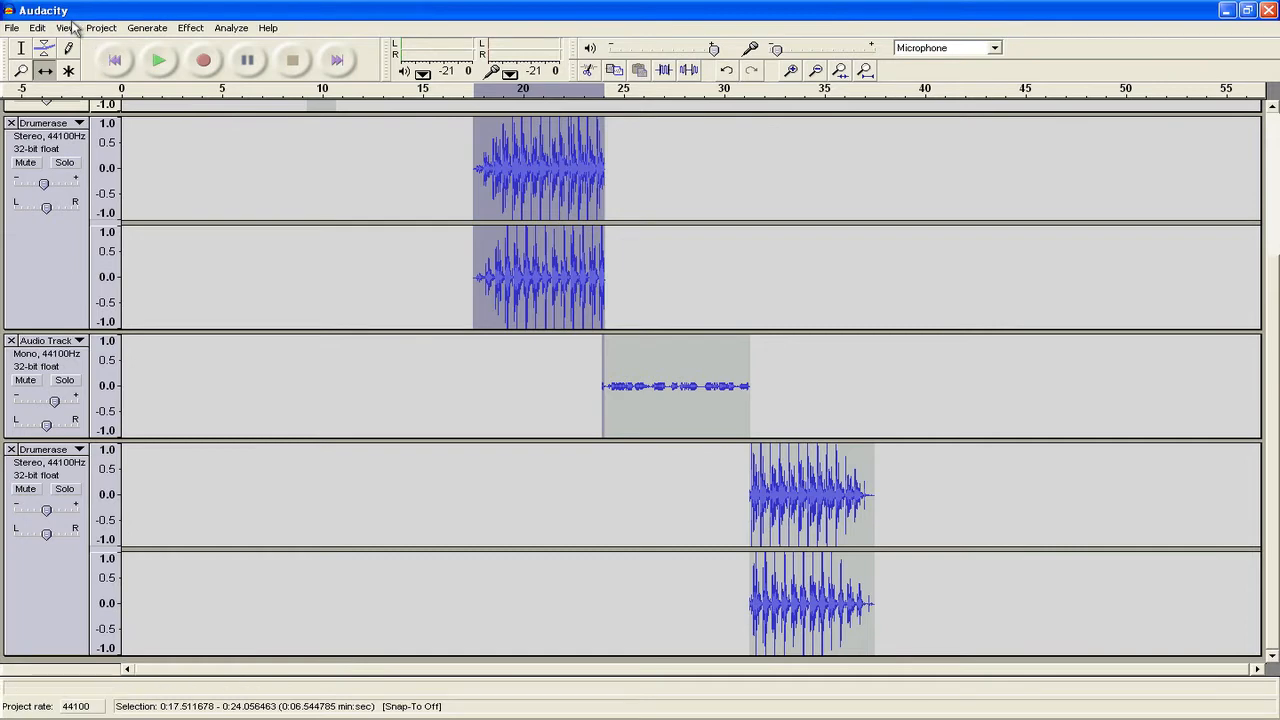
- Quick Mix them into one stereo Mix track and shift it earlier to start around 10–11 s
left_click(114, 29)
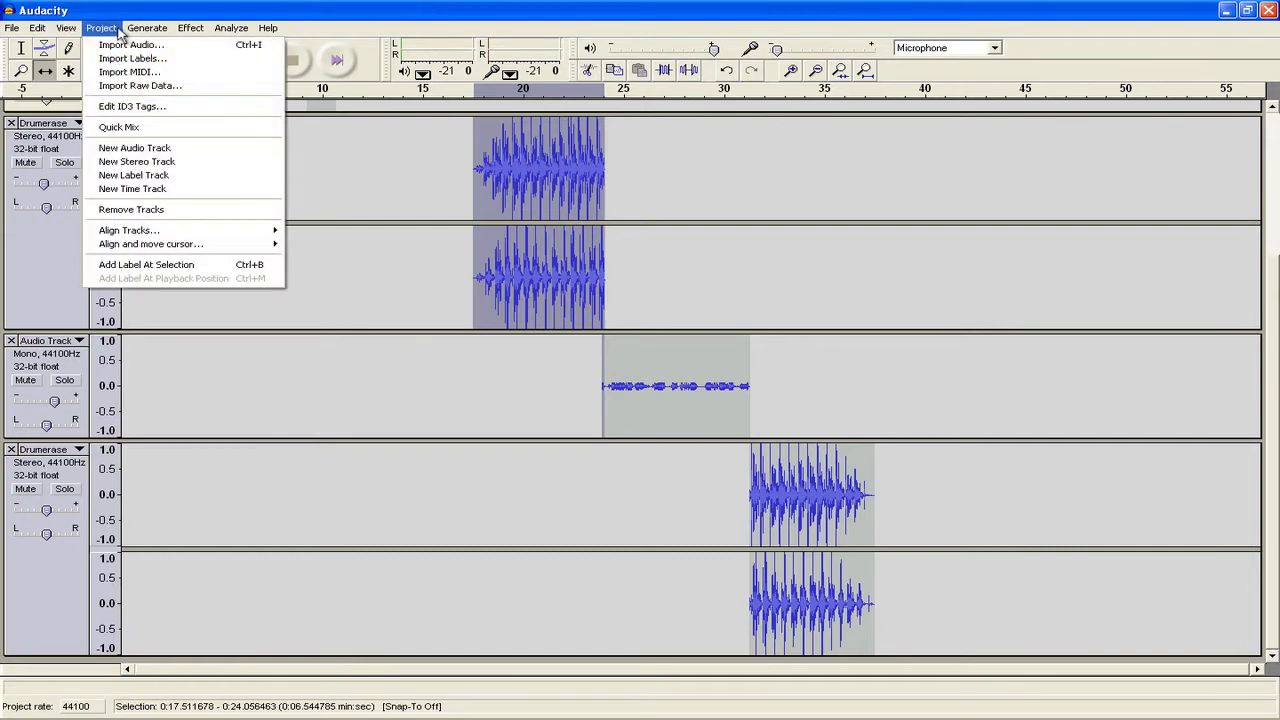
left_click(132, 128)
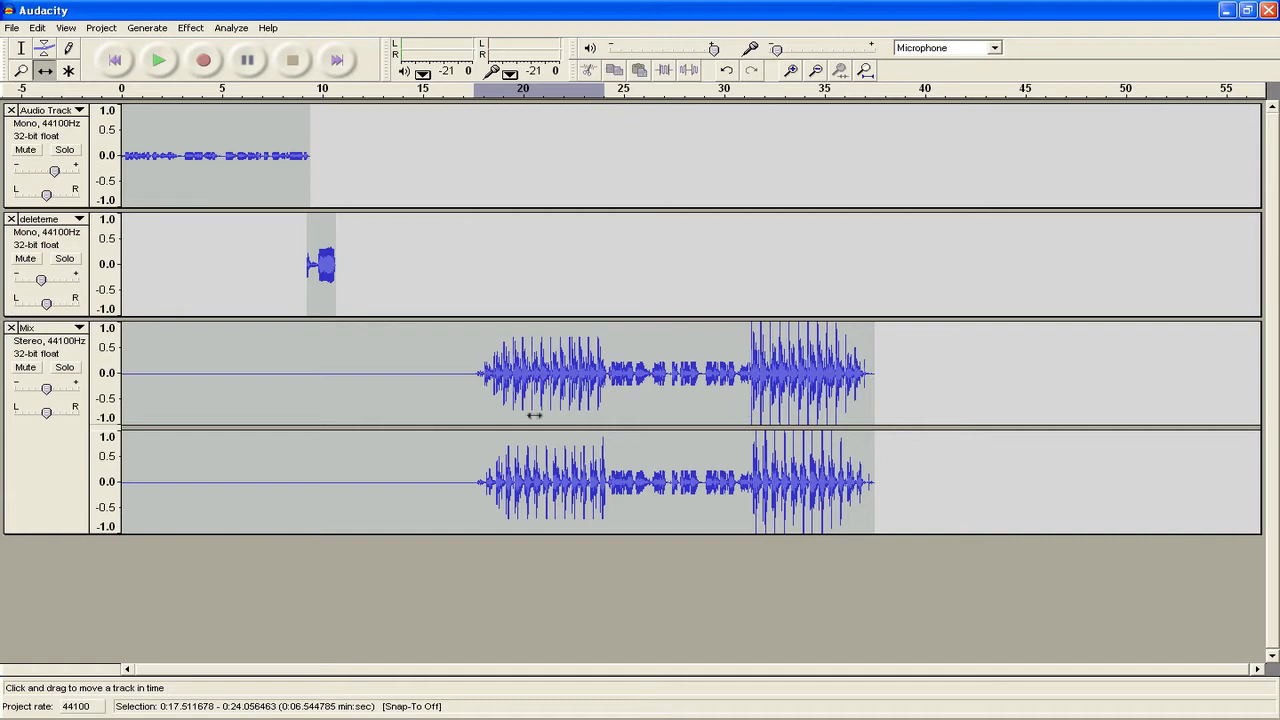
left_click_drag(673, 384, 529, 435)
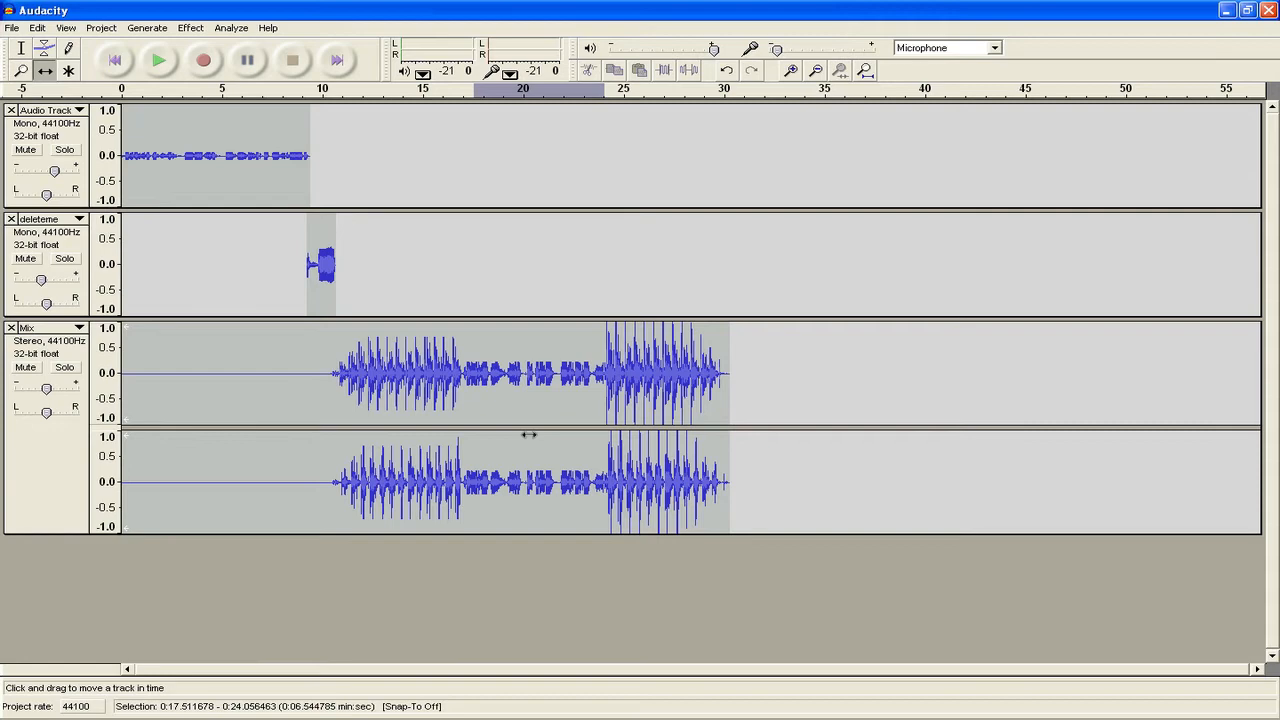
- Save the project via File > Save Project as 'youtube example' on the Desktop, accepting the warning
left_click(12, 29)
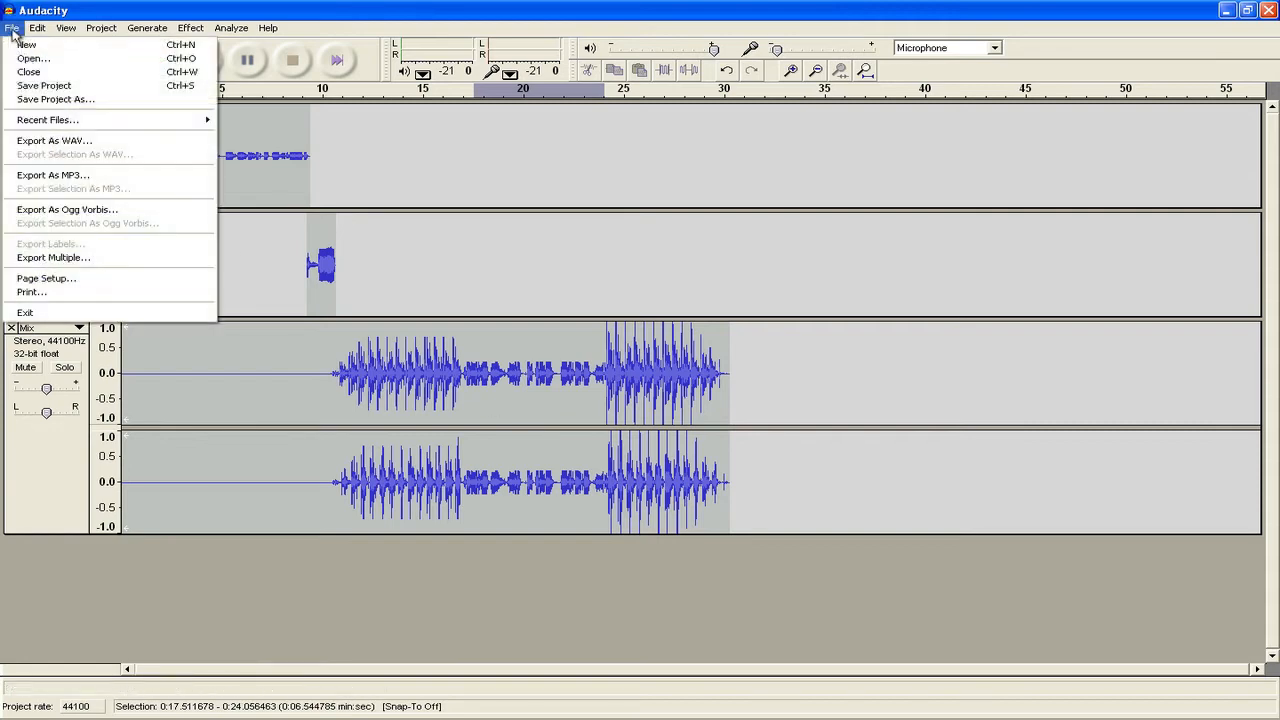
left_click(57, 88)
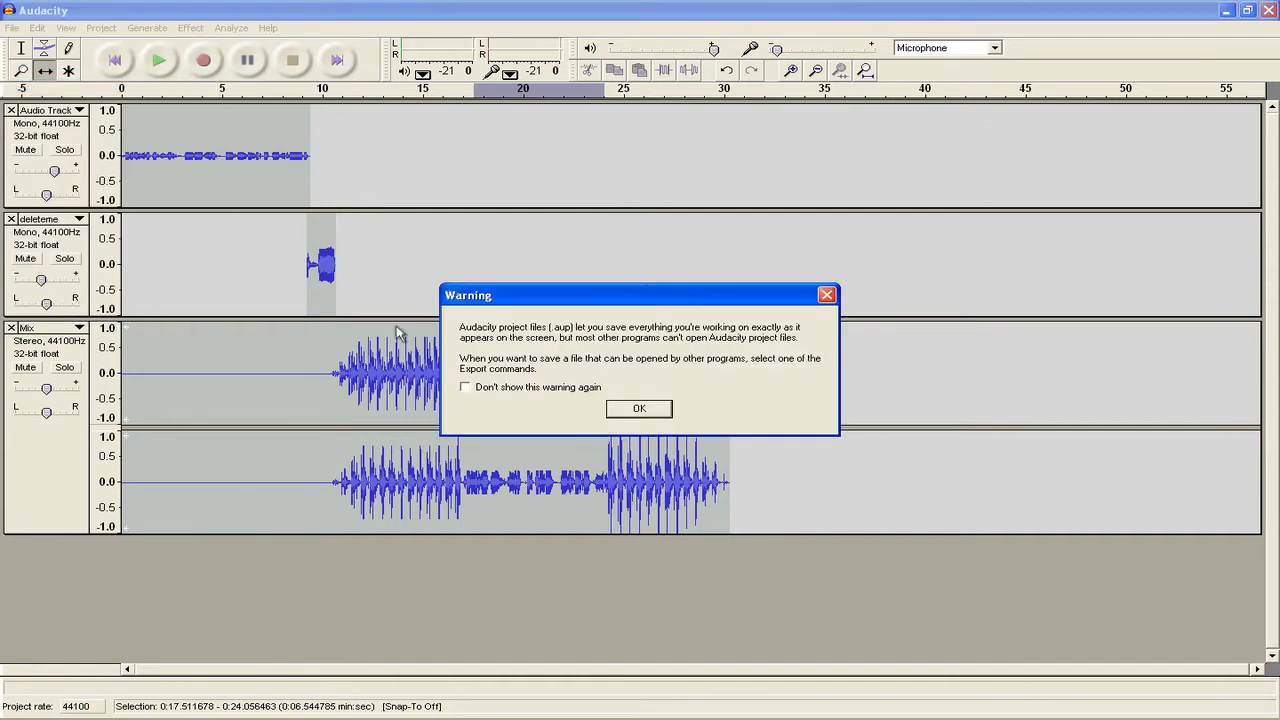
left_click(658, 409)
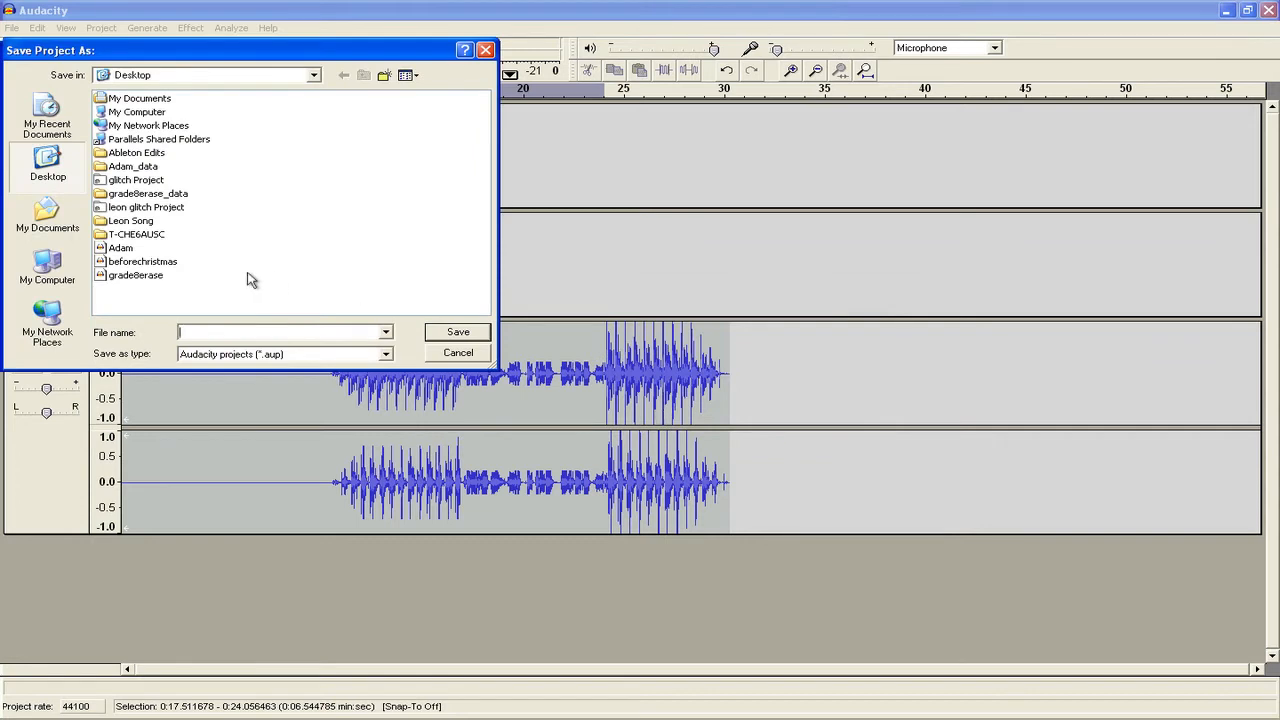
type("youtub")
key("BackSpace")
type("tube example")
key("Return")
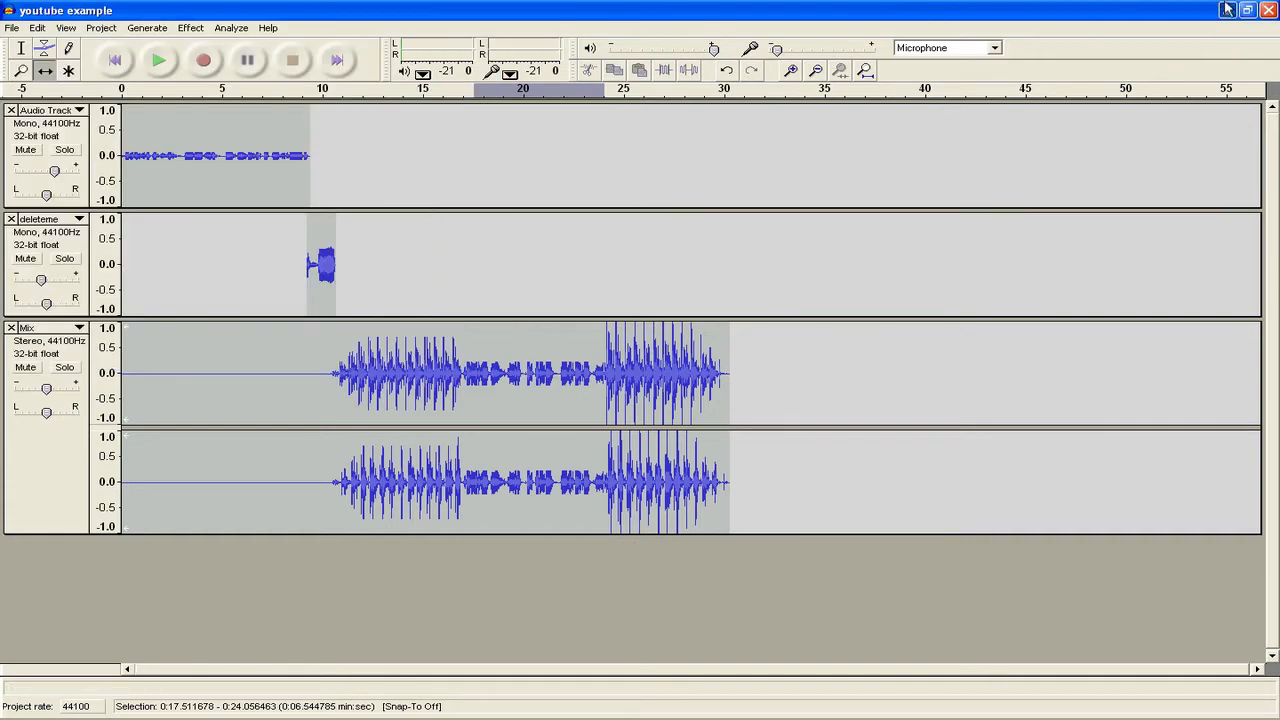
- Minimize Audacity and open the youtube example_data folder on the desktop to inspect it
left_click(1226, 10)
left_click_drag(202, 388, 166, 491)
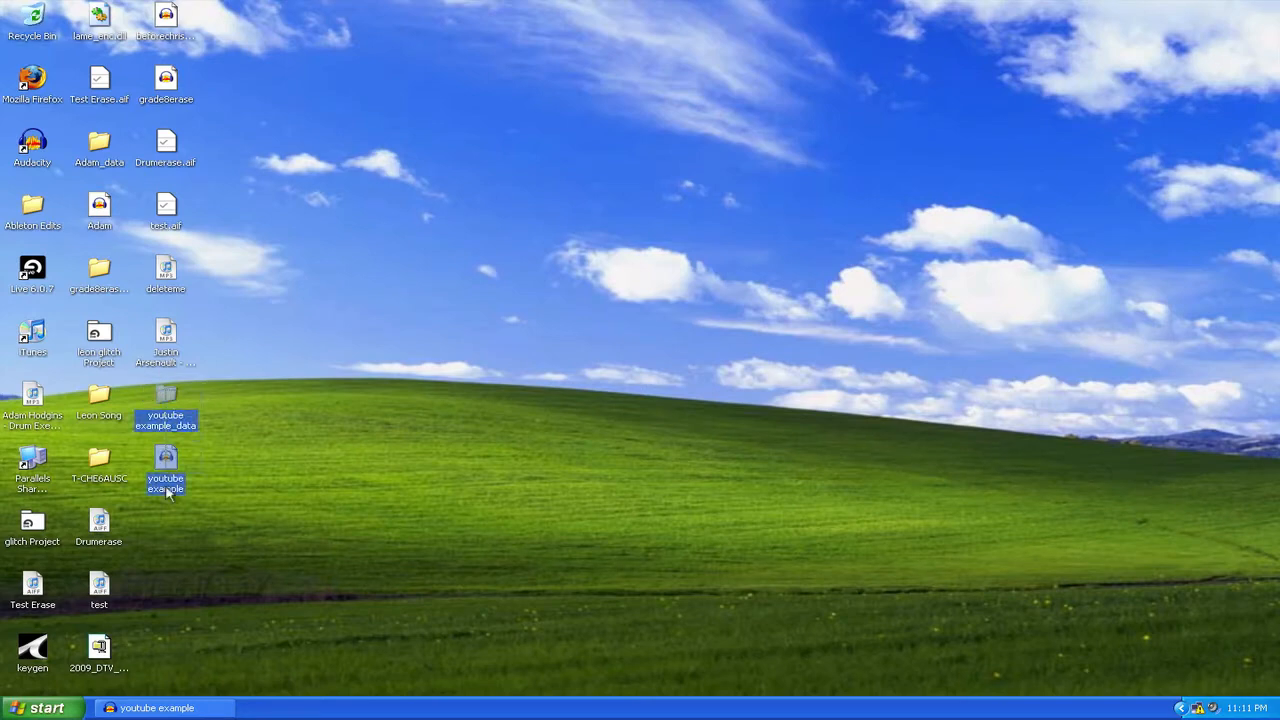
left_click(298, 477)
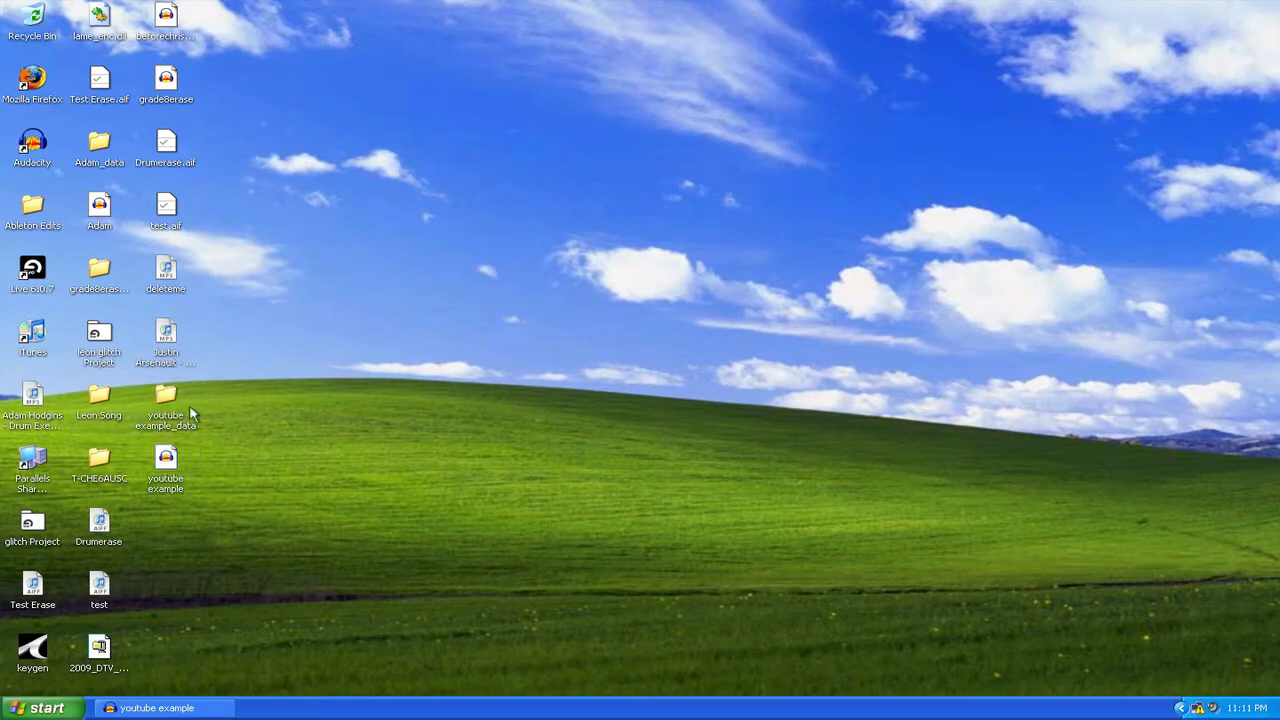
left_click_drag(191, 408, 168, 476)
double_click(163, 396)
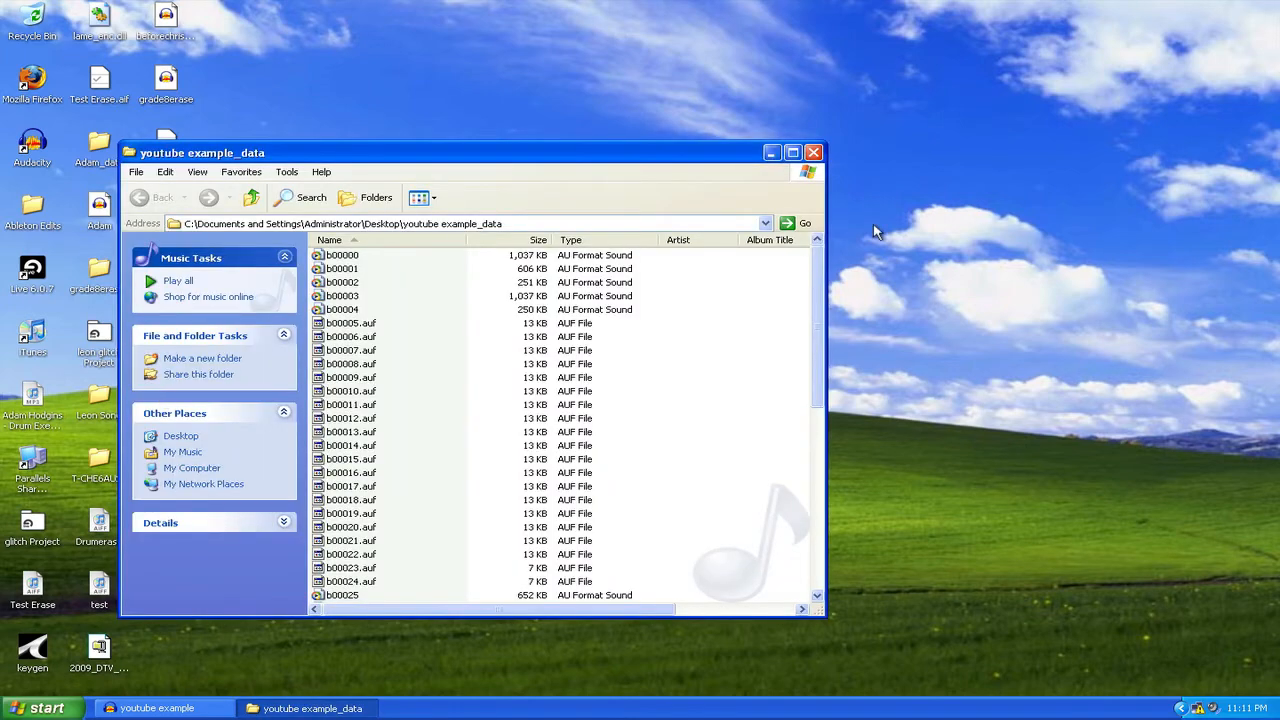
left_click(813, 152)
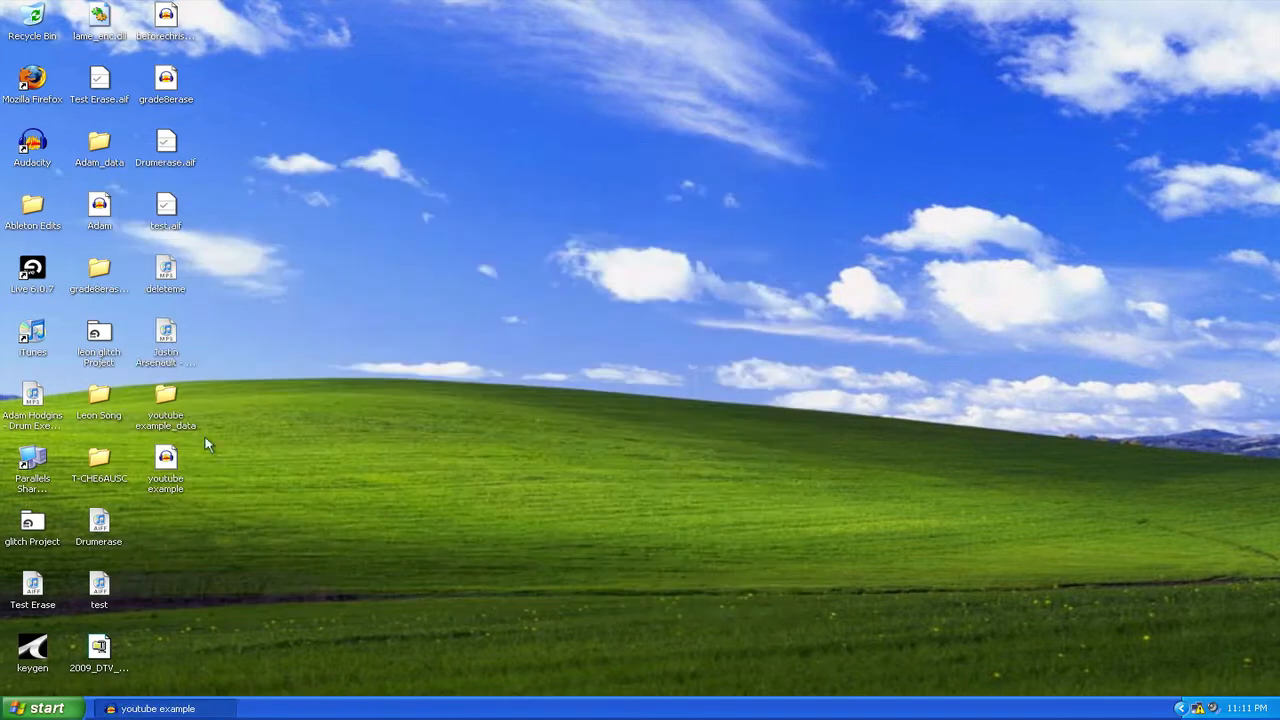
left_click(164, 472)
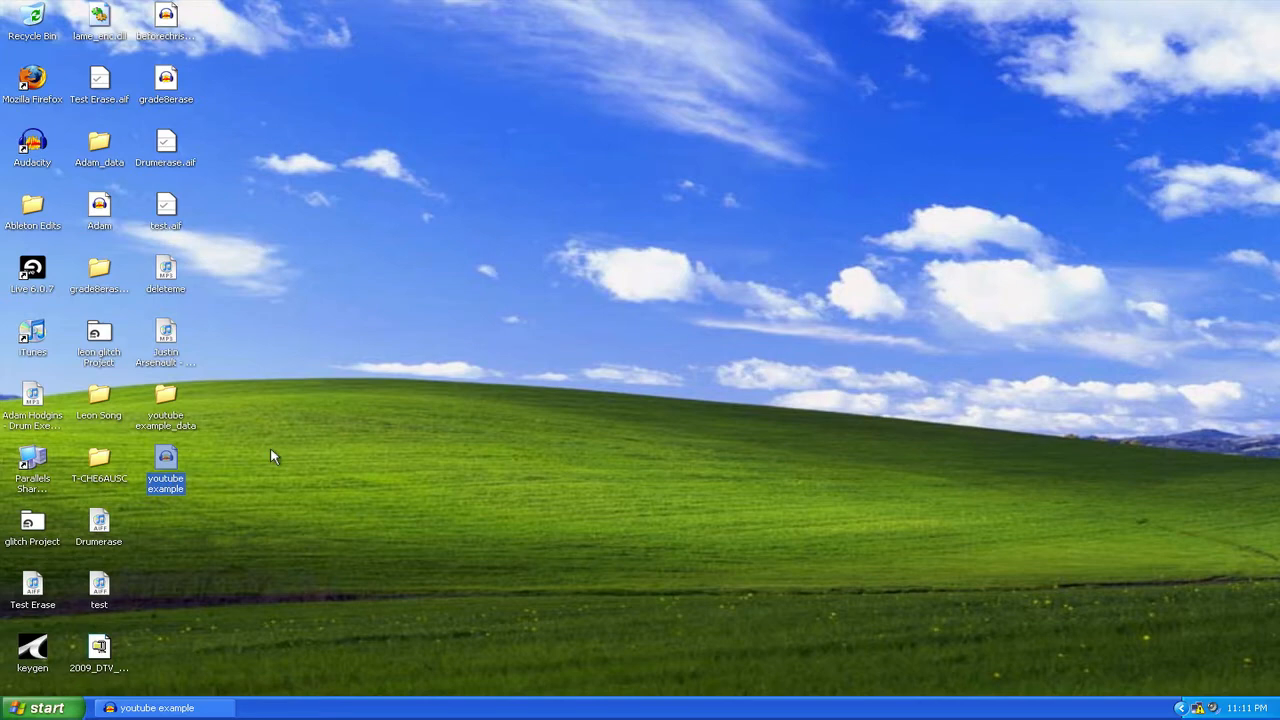
- Briefly restore Audacity, then recheck the youtube example_data folder and select both desktop icons
left_click(182, 707)
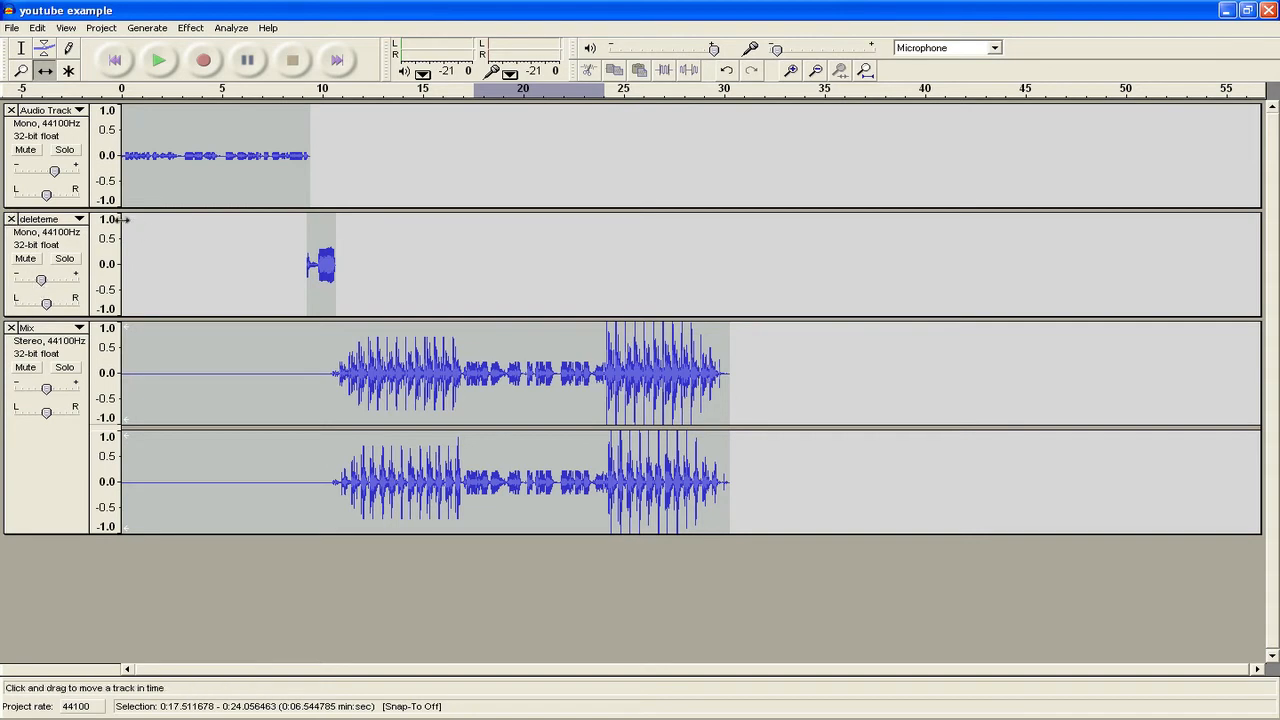
left_click(1227, 10)
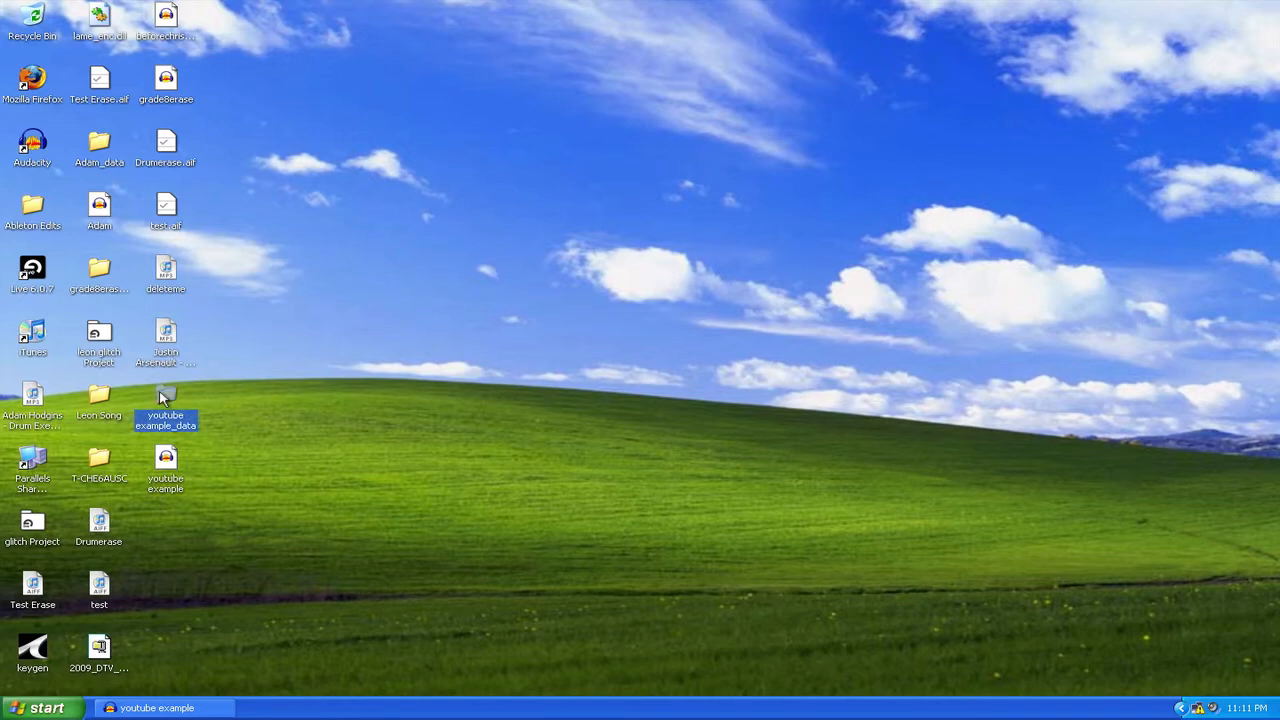
left_click(165, 462)
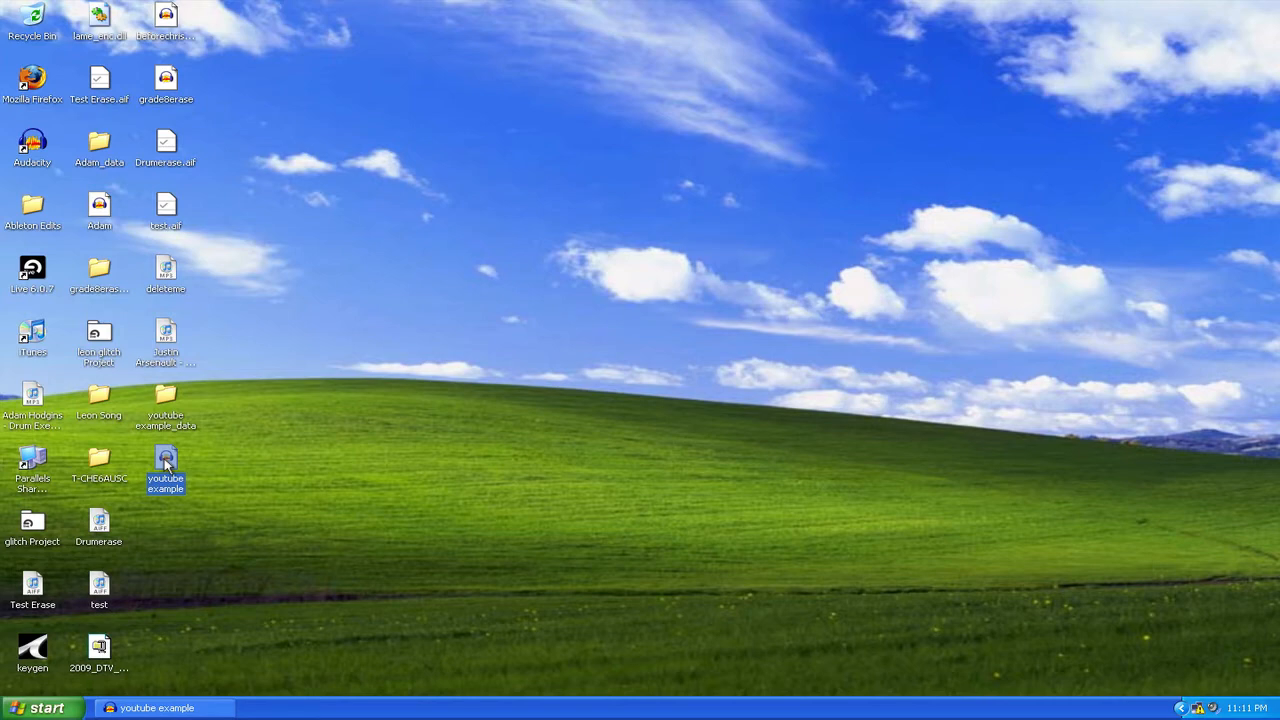
left_click(248, 431)
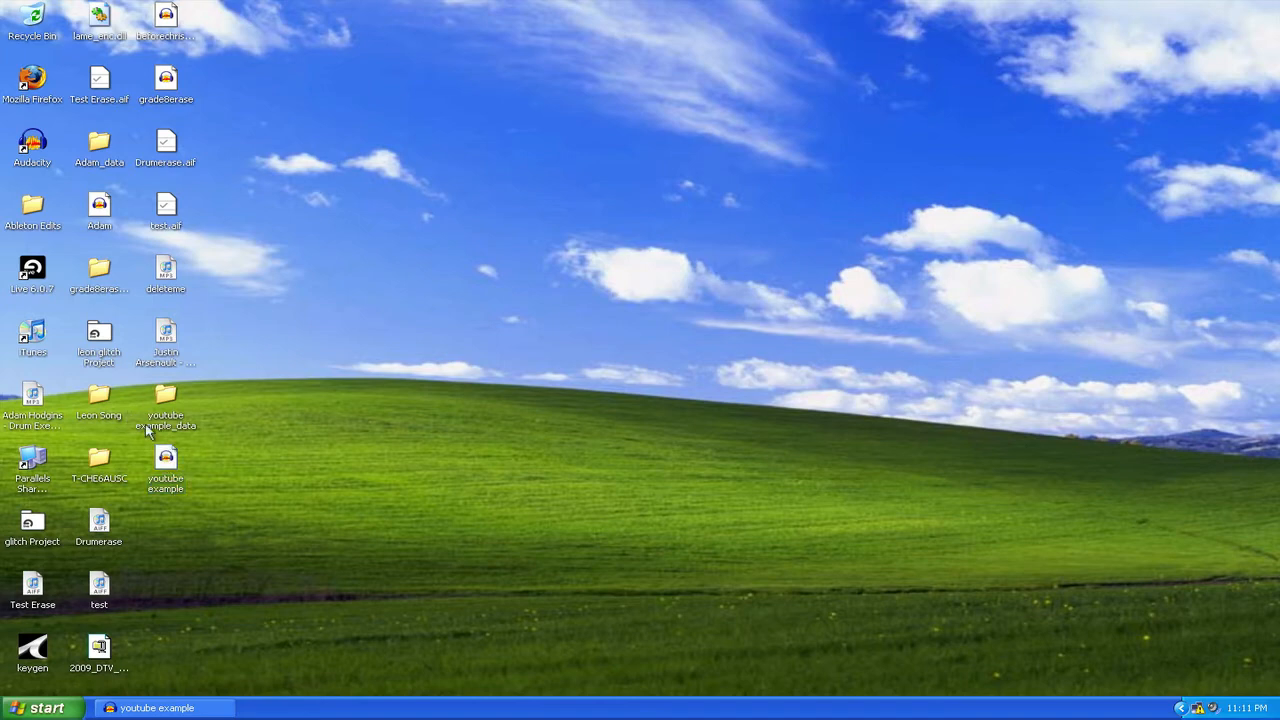
left_click(164, 475)
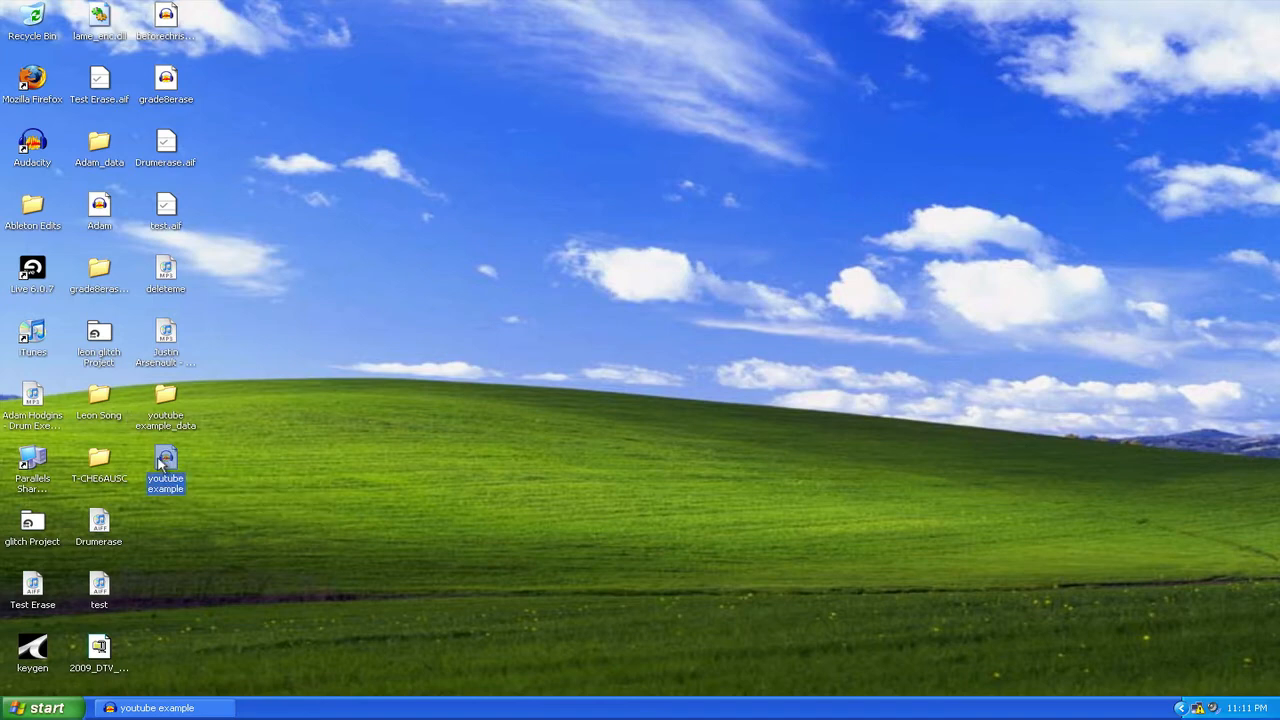
double_click(167, 392)
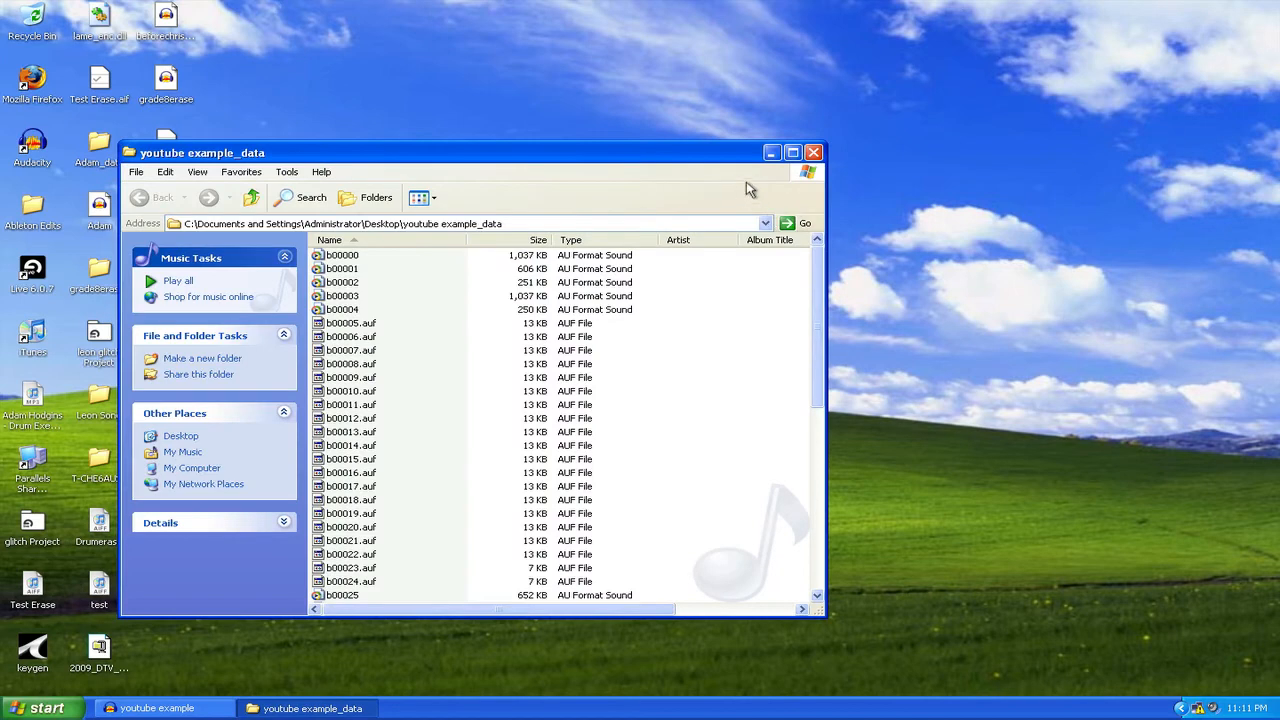
left_click(813, 152)
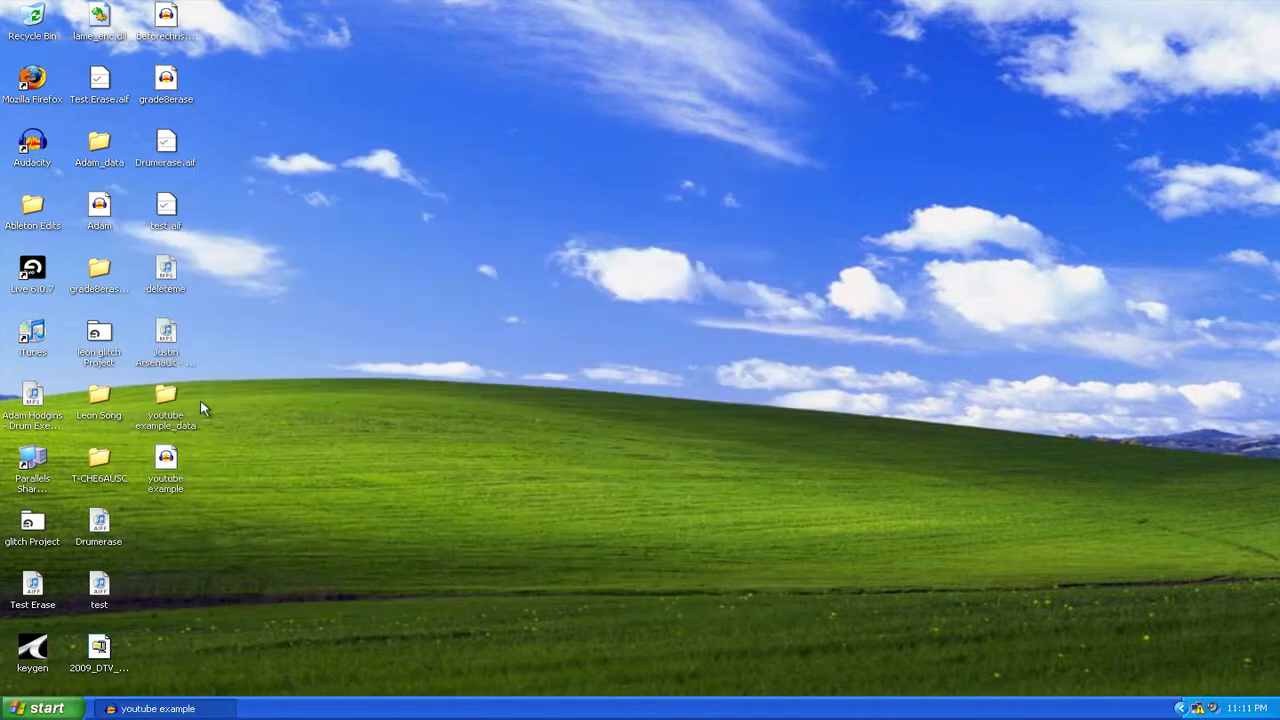
left_click_drag(200, 400, 168, 478)
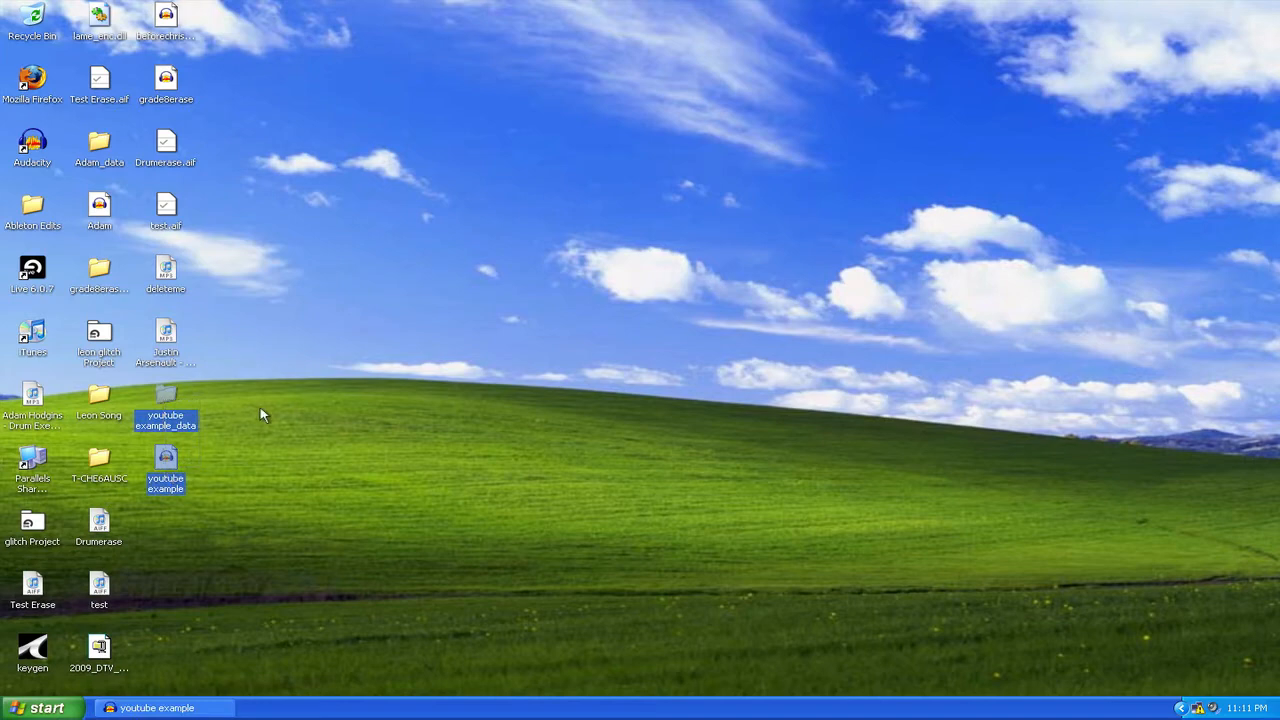
- Restore Audacity and start File > Export As MP3, accepting the stereo mix-down warning
left_click(178, 712)
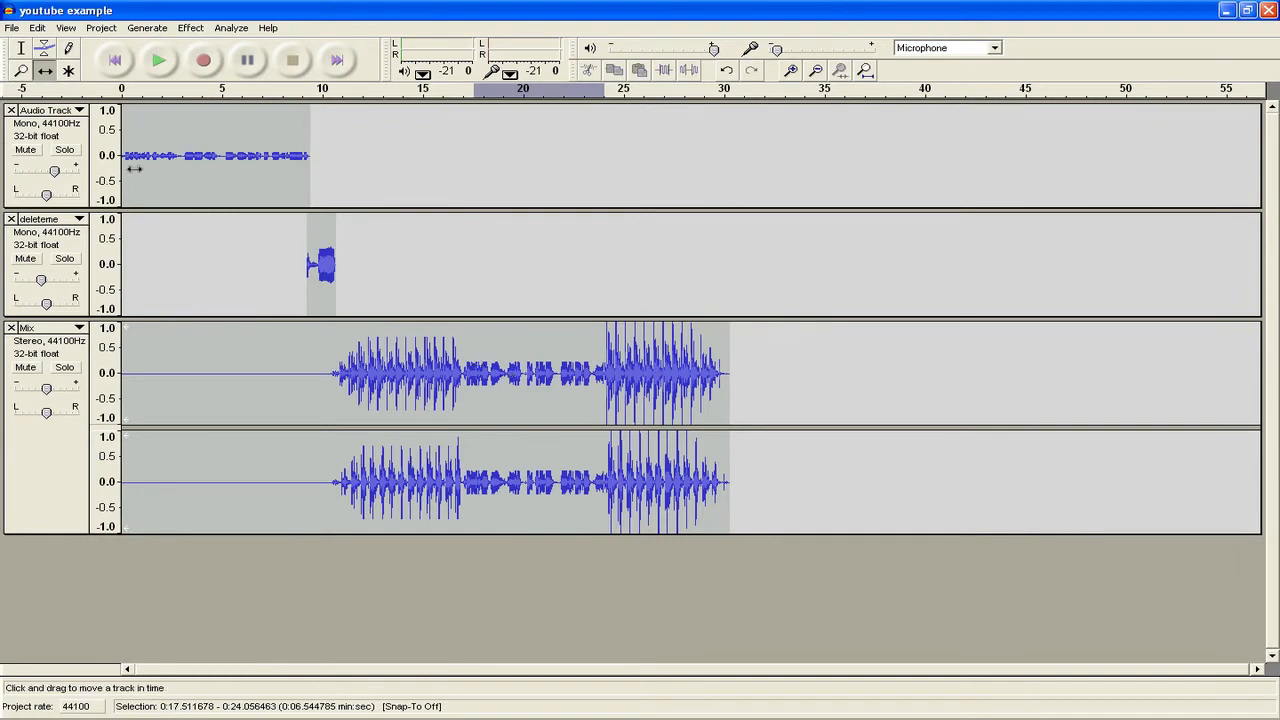
left_click(12, 27)
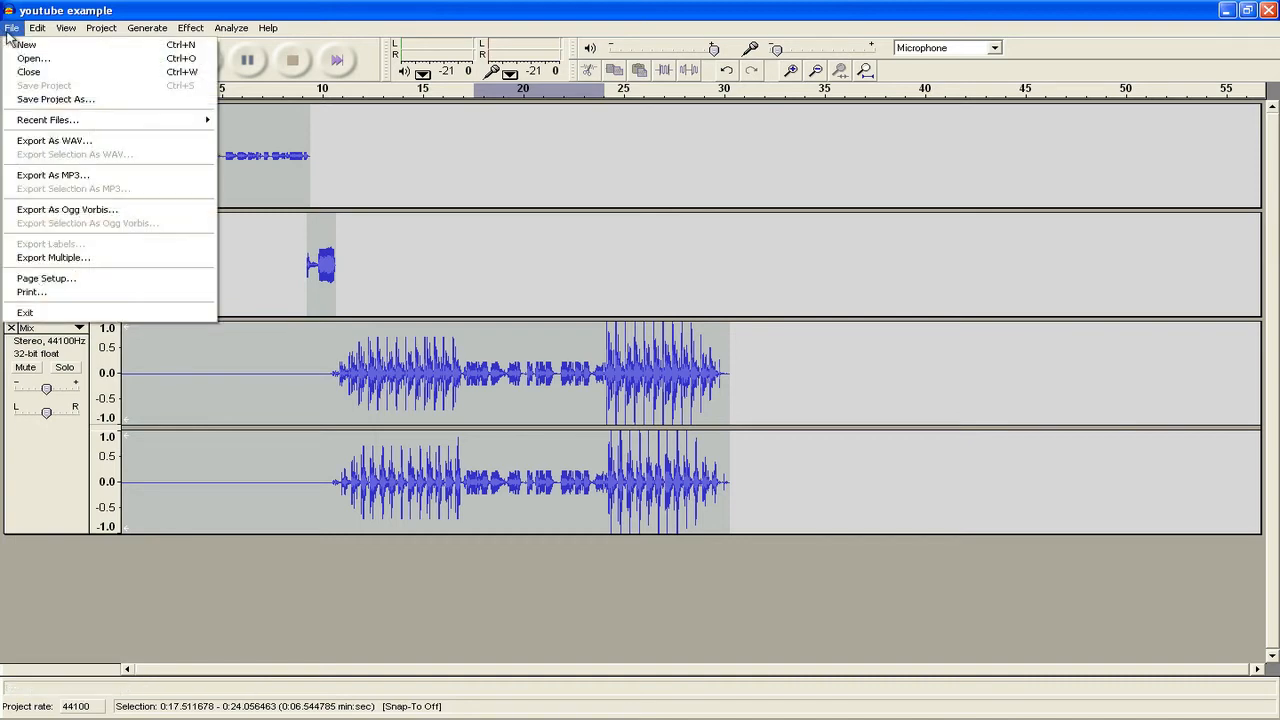
left_click(86, 178)
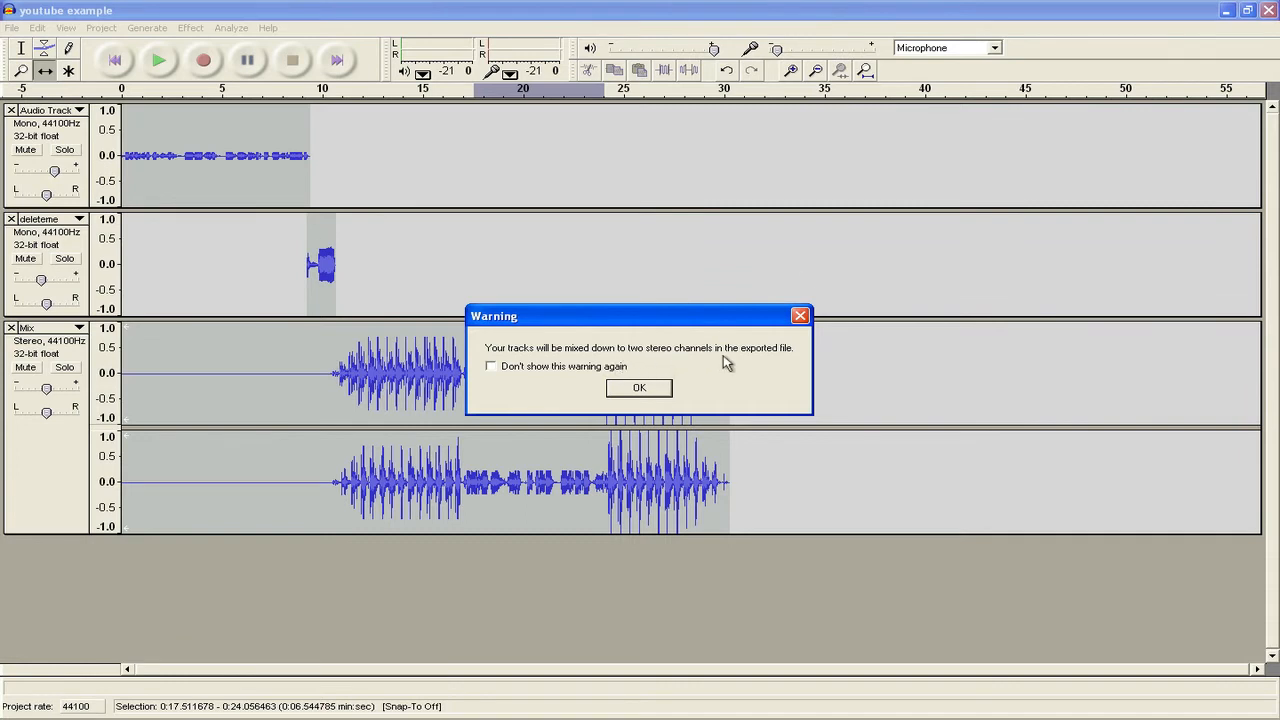
left_click(640, 388)
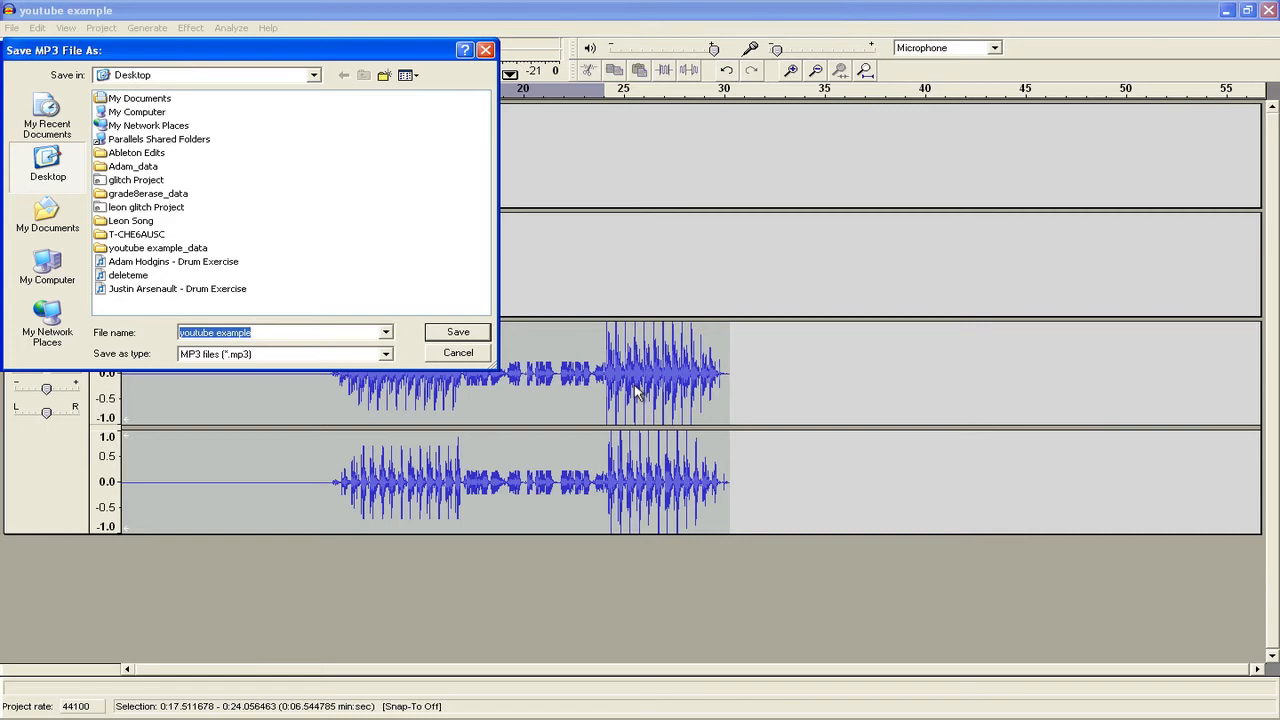
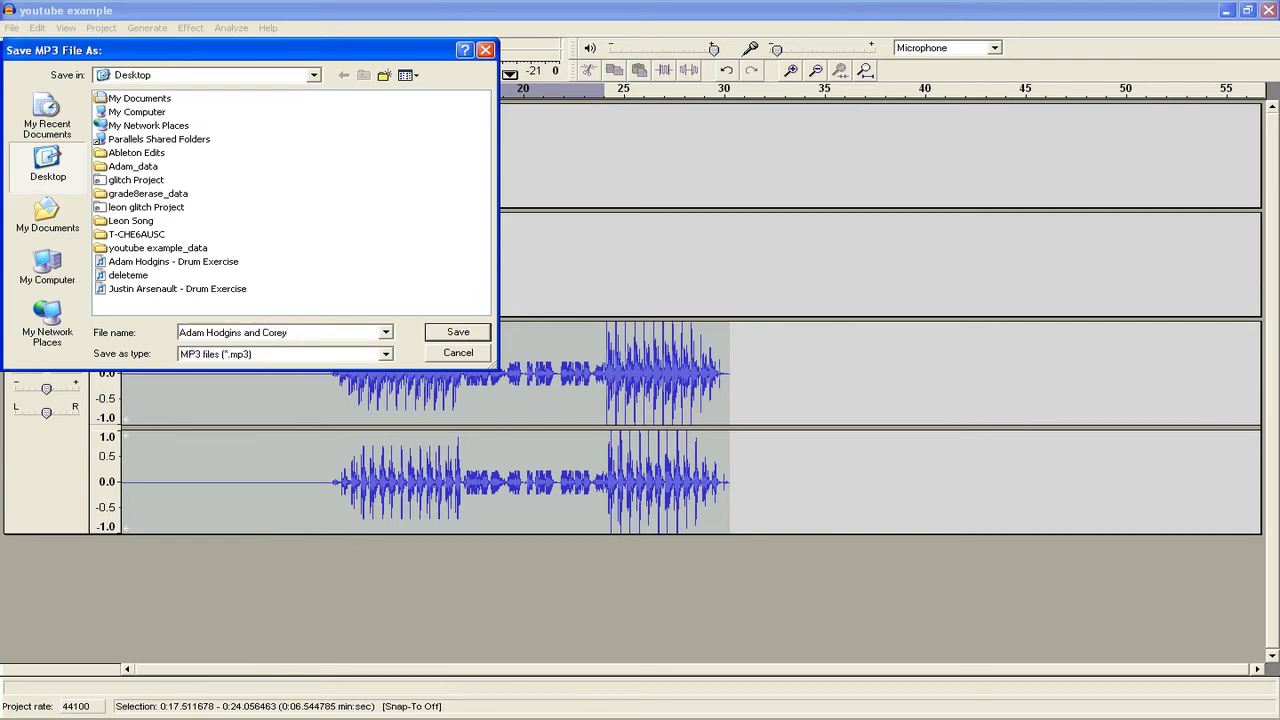
- Name the MP3 with the two performers' names plus ' - Baroque' and save it to the Desktop
key("Return")
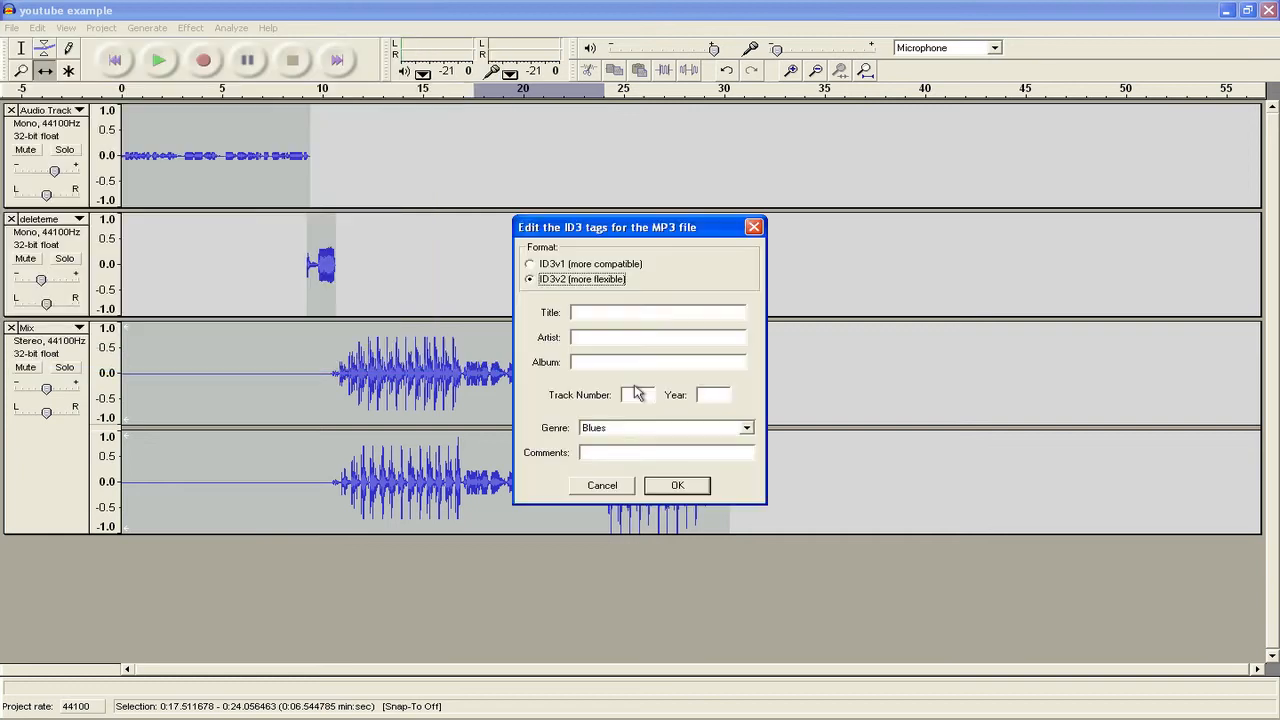
- Set the ID3 title to 'Baroque', trimming off the extra words typed after it
left_click_drag(612, 232, 515, 196)
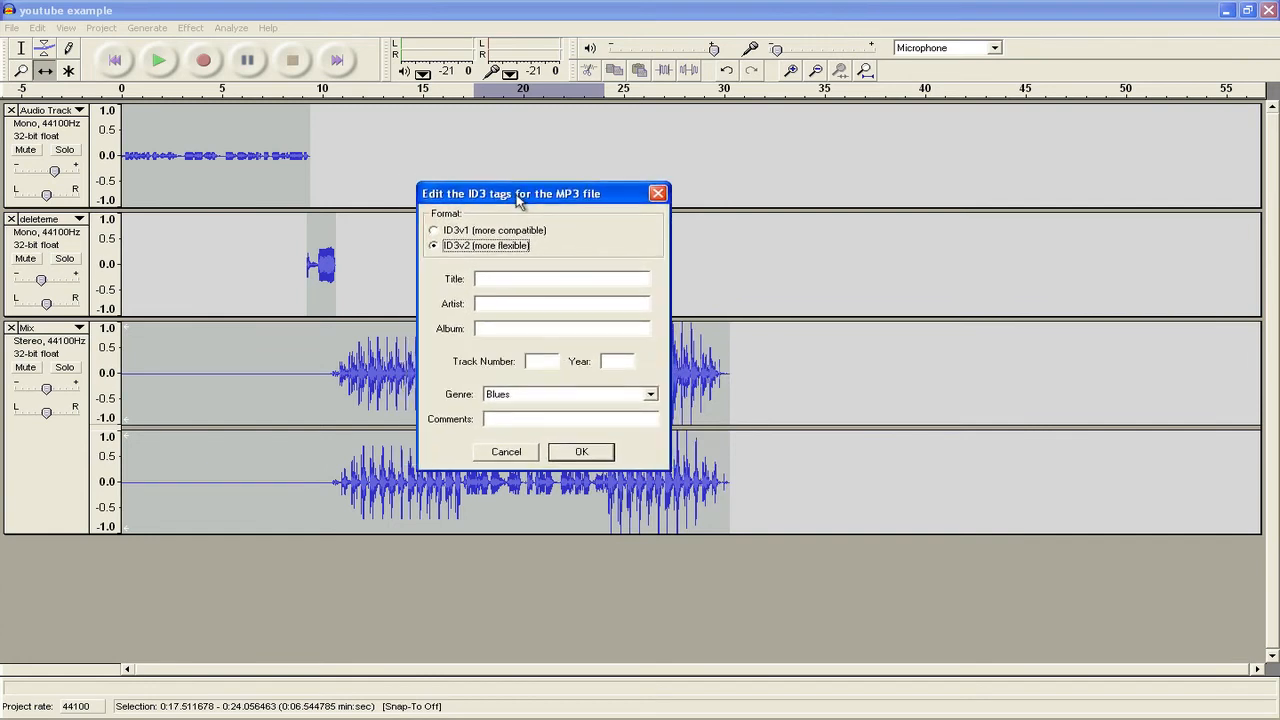
left_click(527, 279)
type("Baroque (A and C's")
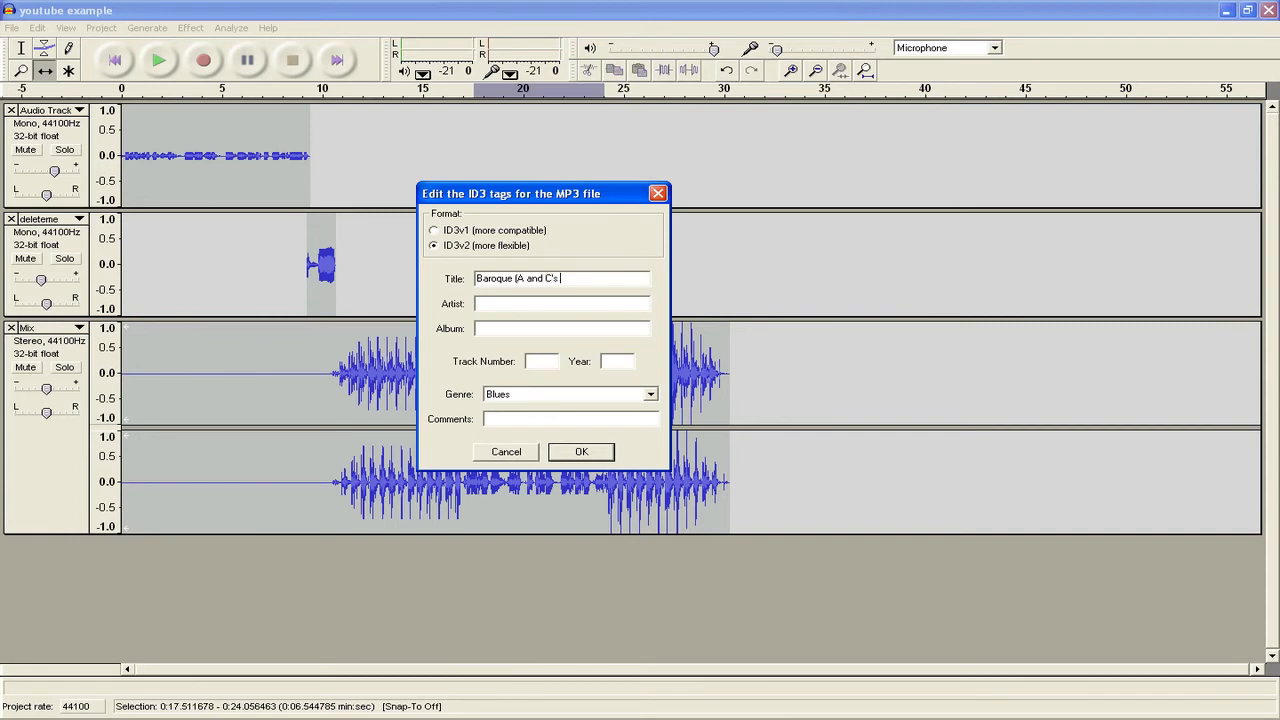
type(" amazing Baroque Show)")
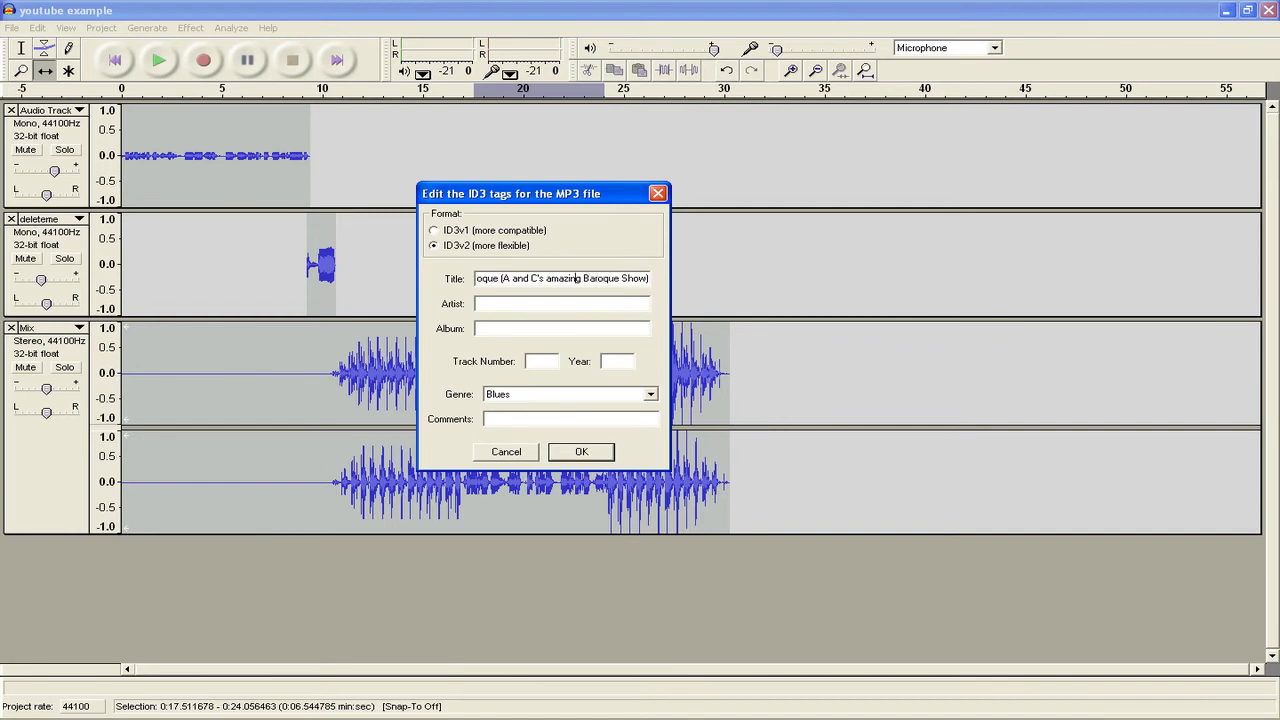
key("Home")
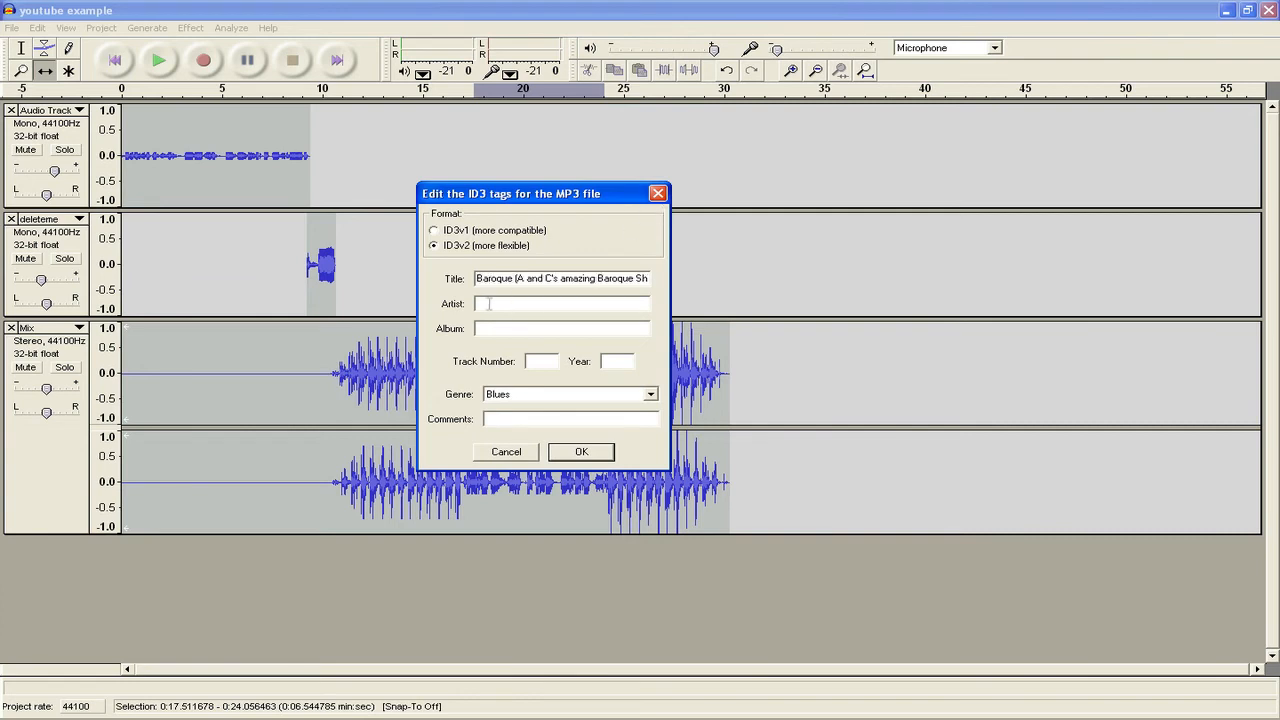
left_click_drag(516, 280, 1140, 364)
key("BackSpace")
key("BackSpace")
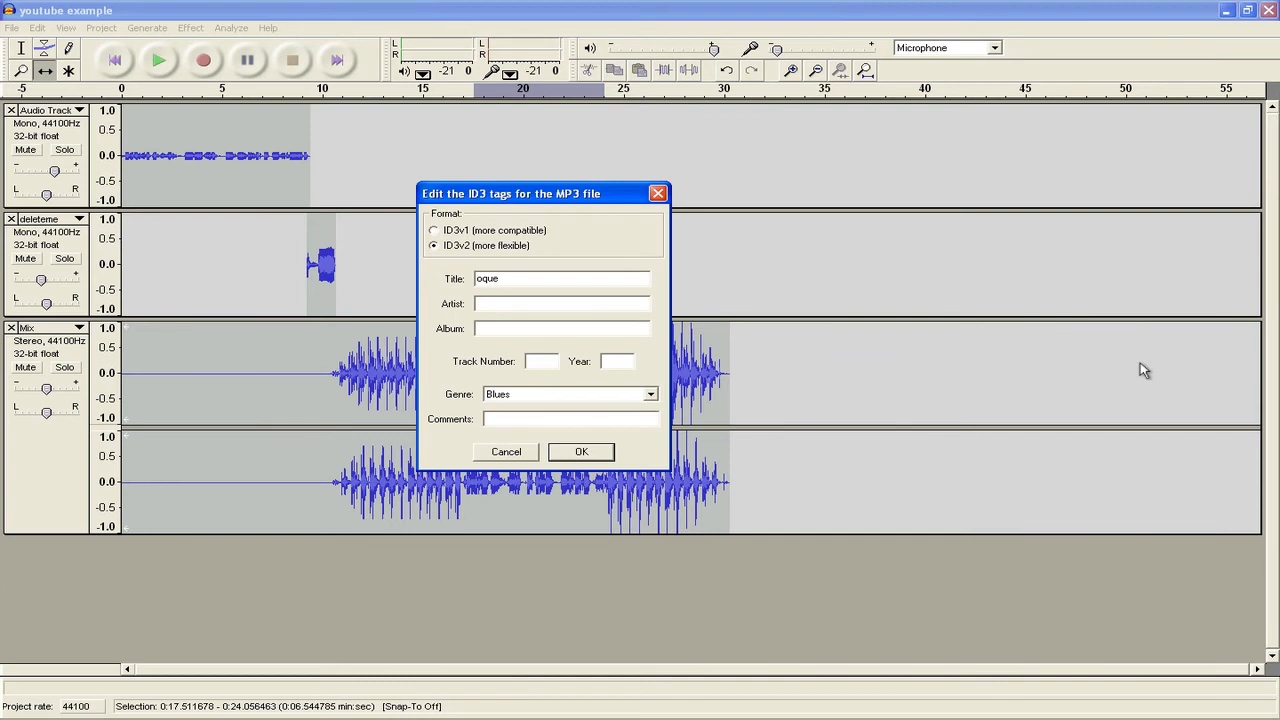
key("Home")
- Enter both performers' names as artist, album 'Grade 8 Music History Podcasts 09-10 Term 2', and track 3
key("Tab")
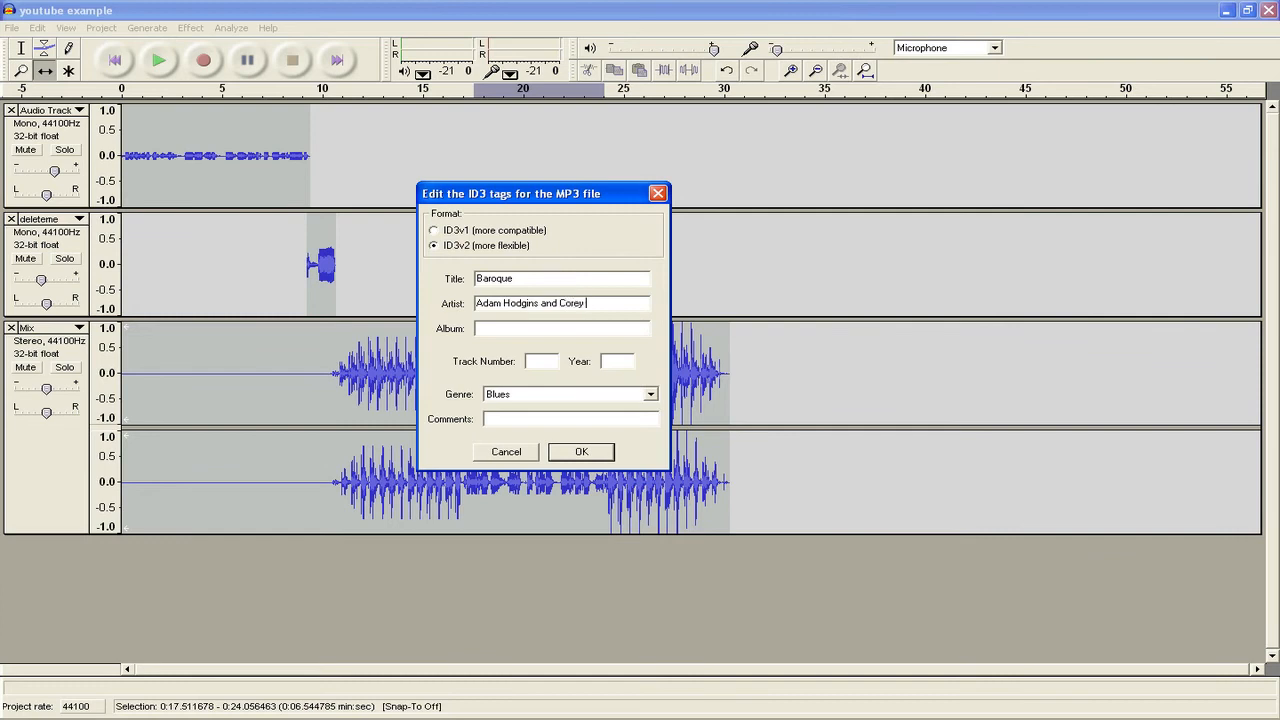
type("Grade 8")
type(" Music Histr")
key("BackSpace")
type("ory")
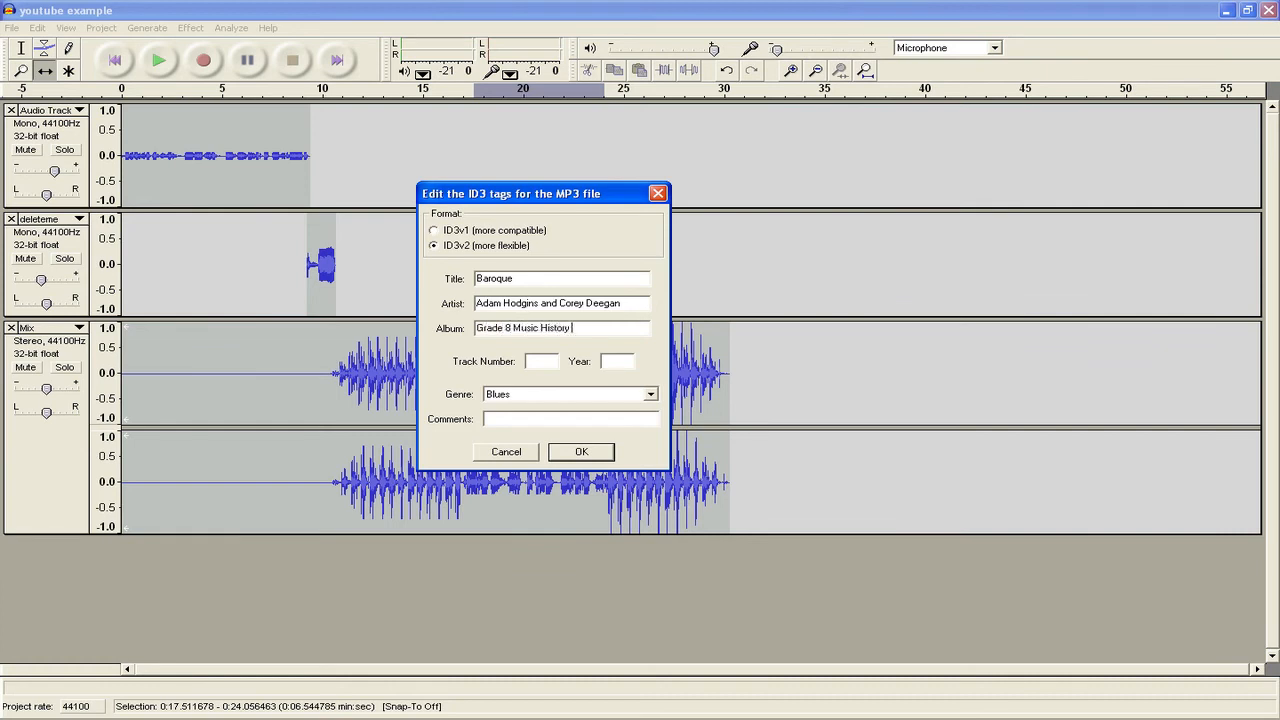
type(" Podcasts")
type("09-10 Term 2")
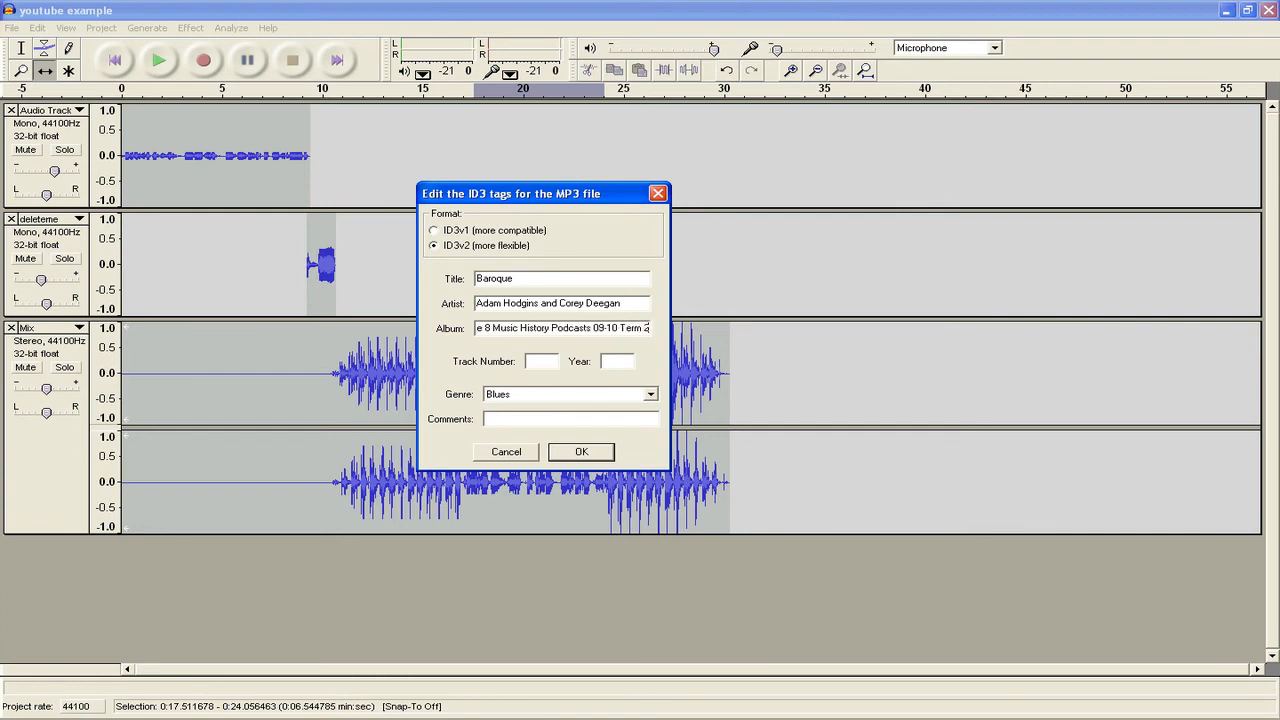
key("Left")
key("Left")
key("Left")
key("Left")
key("Left")
key("Left")
key("Left")
key("Left")
type("3")
- Accept the ID3 tags to export the MP3, check the new Baroque file on the desktop, then restore Audacity
left_click(581, 452)
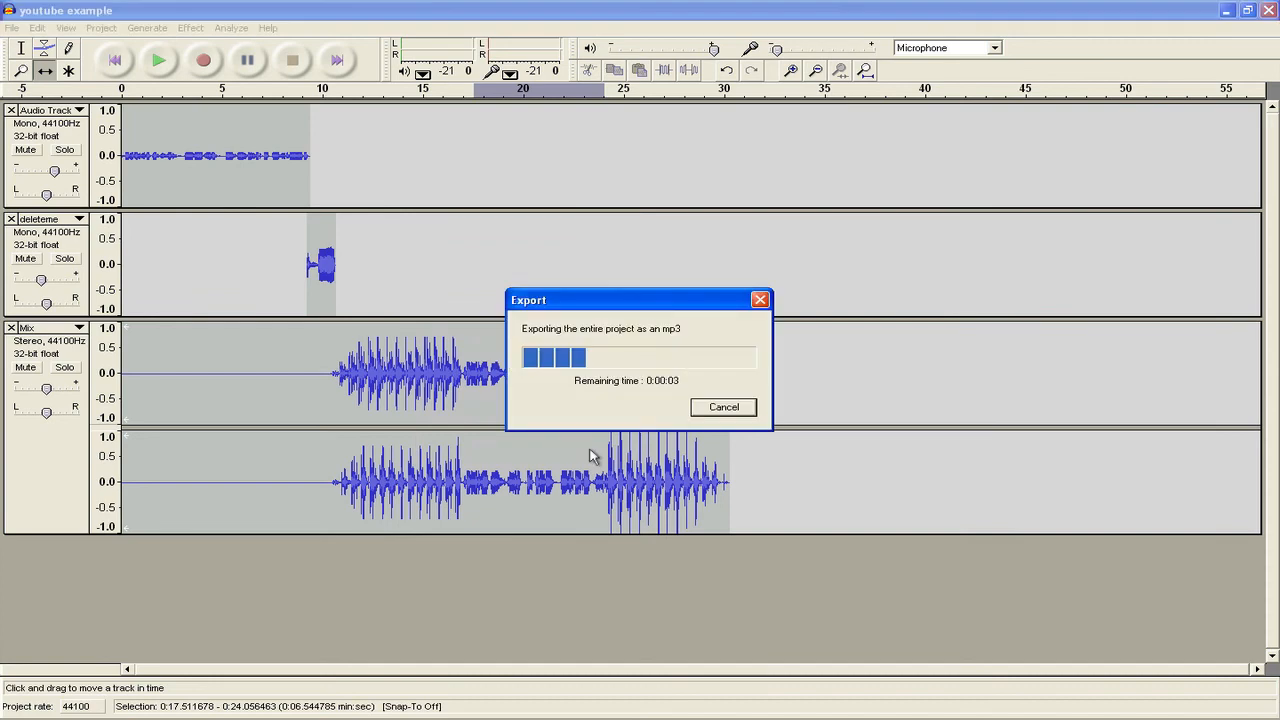
left_click(1226, 11)
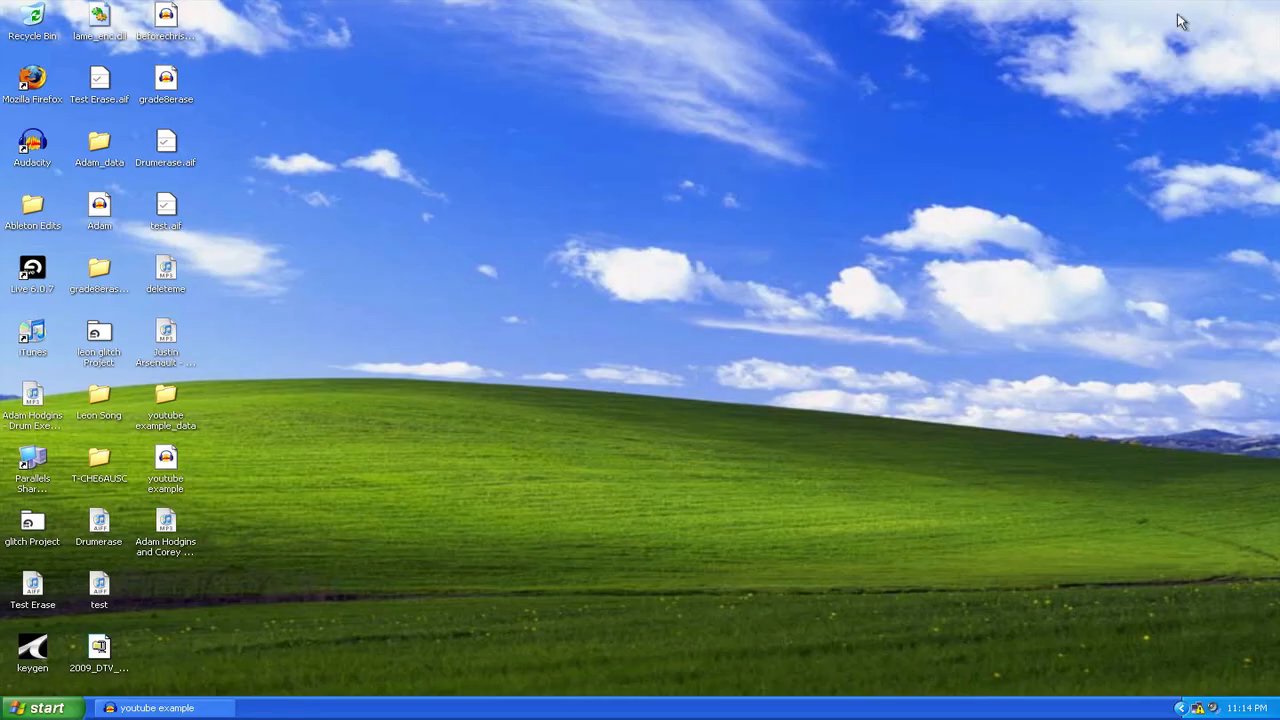
left_click(167, 522)
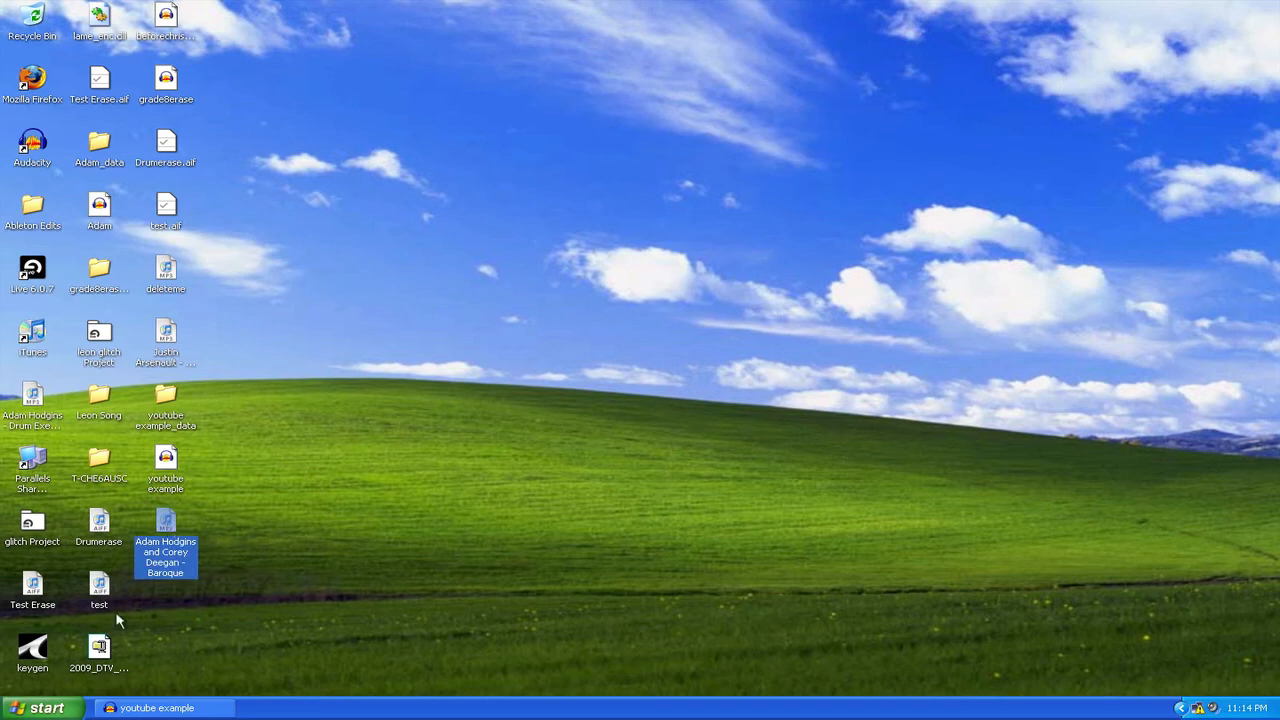
left_click(230, 708)
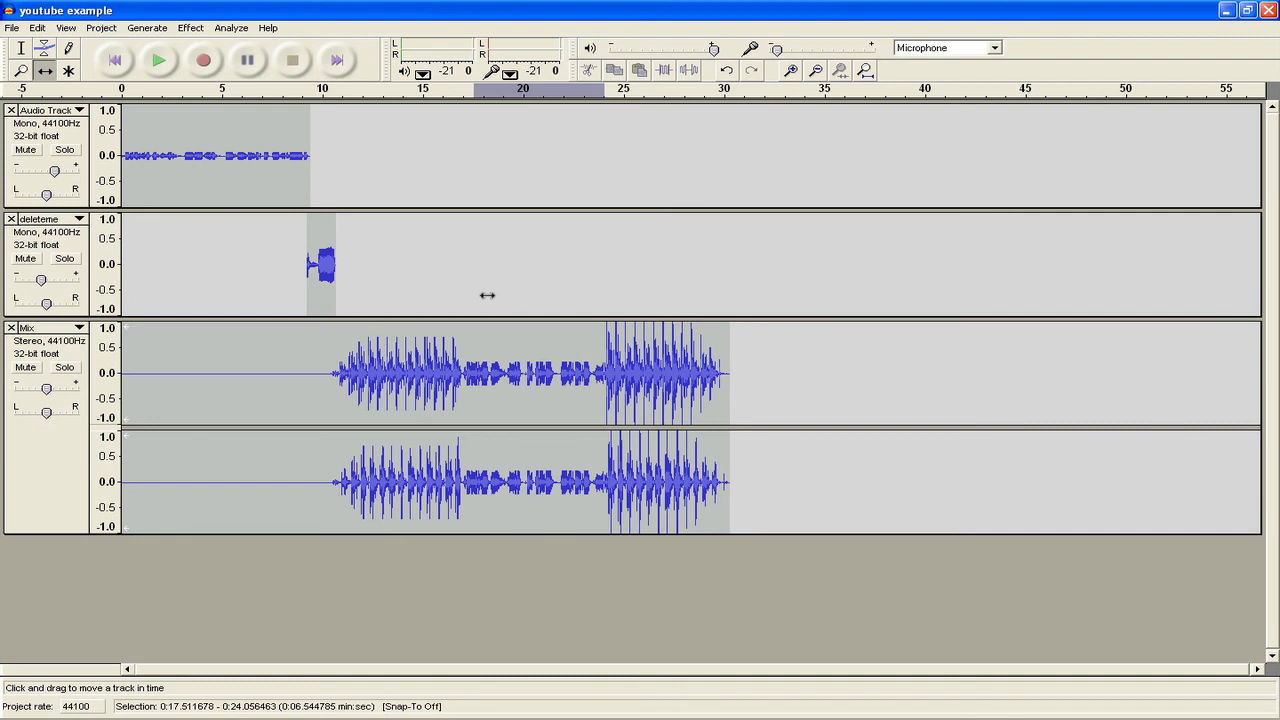
- Delete the deleteme track and briefly play back the remaining Audio Track and Mix
left_click(11, 219)
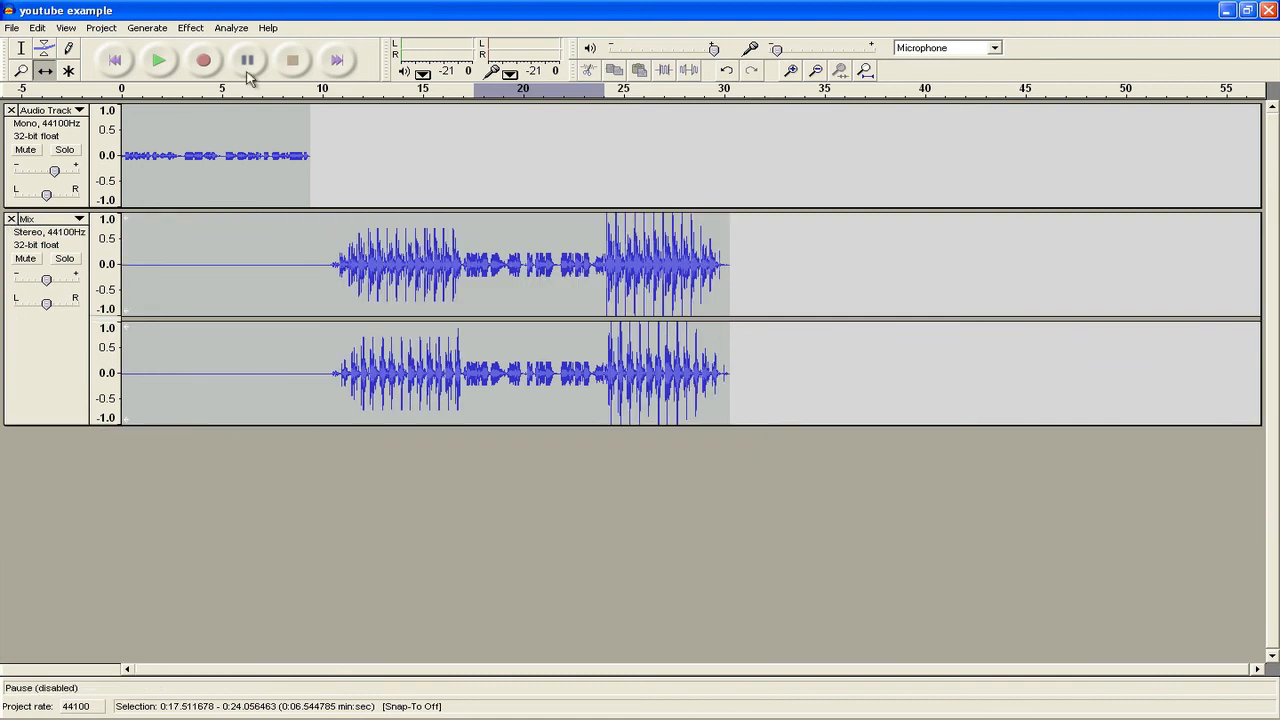
left_click(158, 62)
left_click(247, 60)
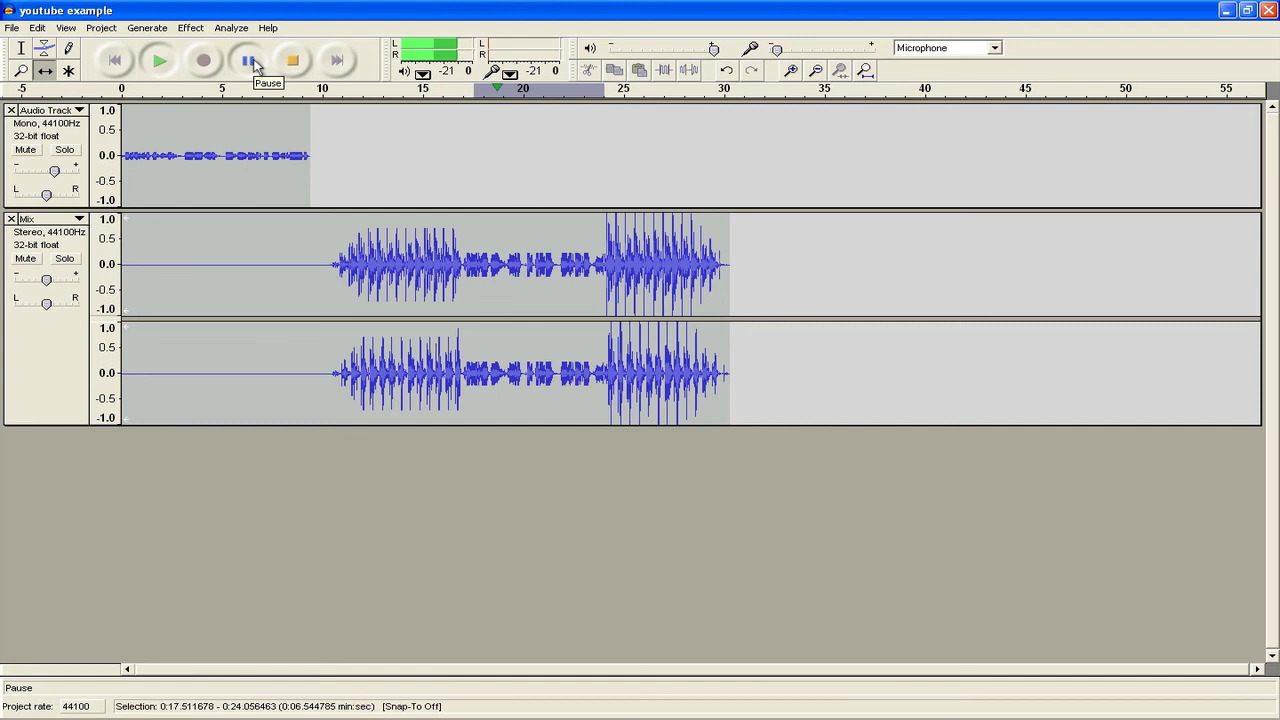
- Browse the Project menu without choosing anything, stop playback, and switch to the Mac desktop
left_click(101, 27)
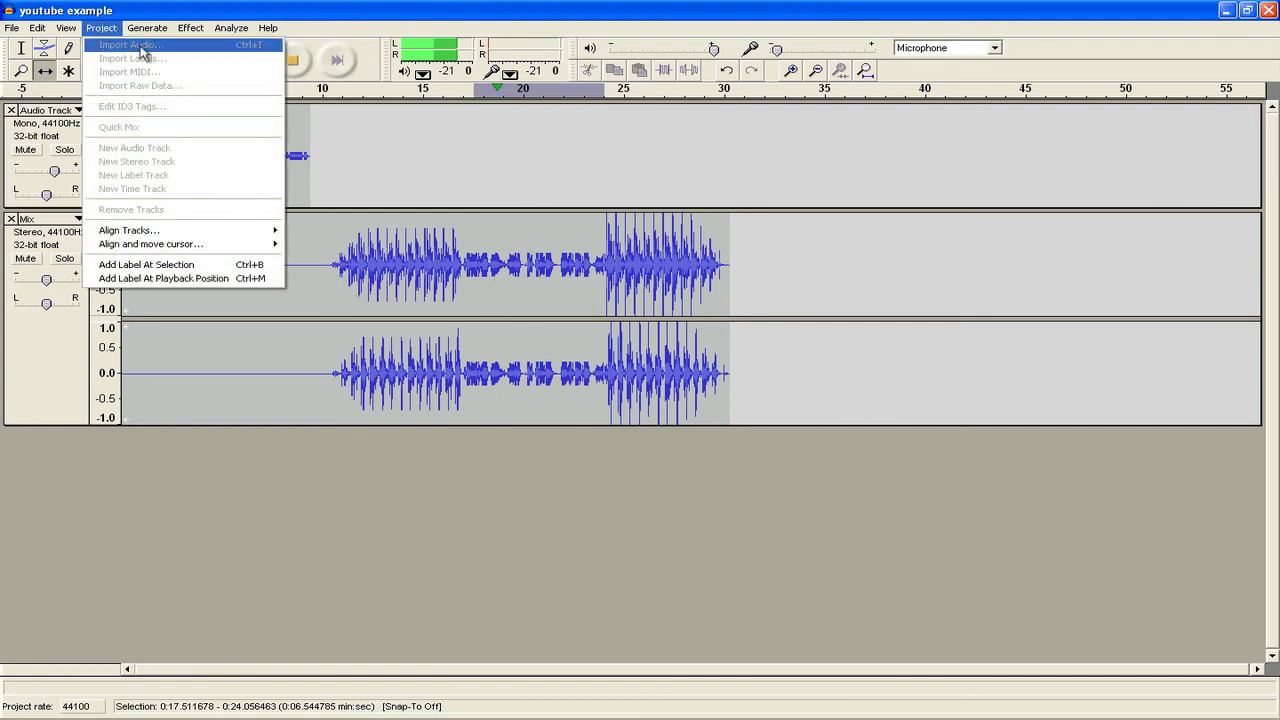
left_click(234, 11)
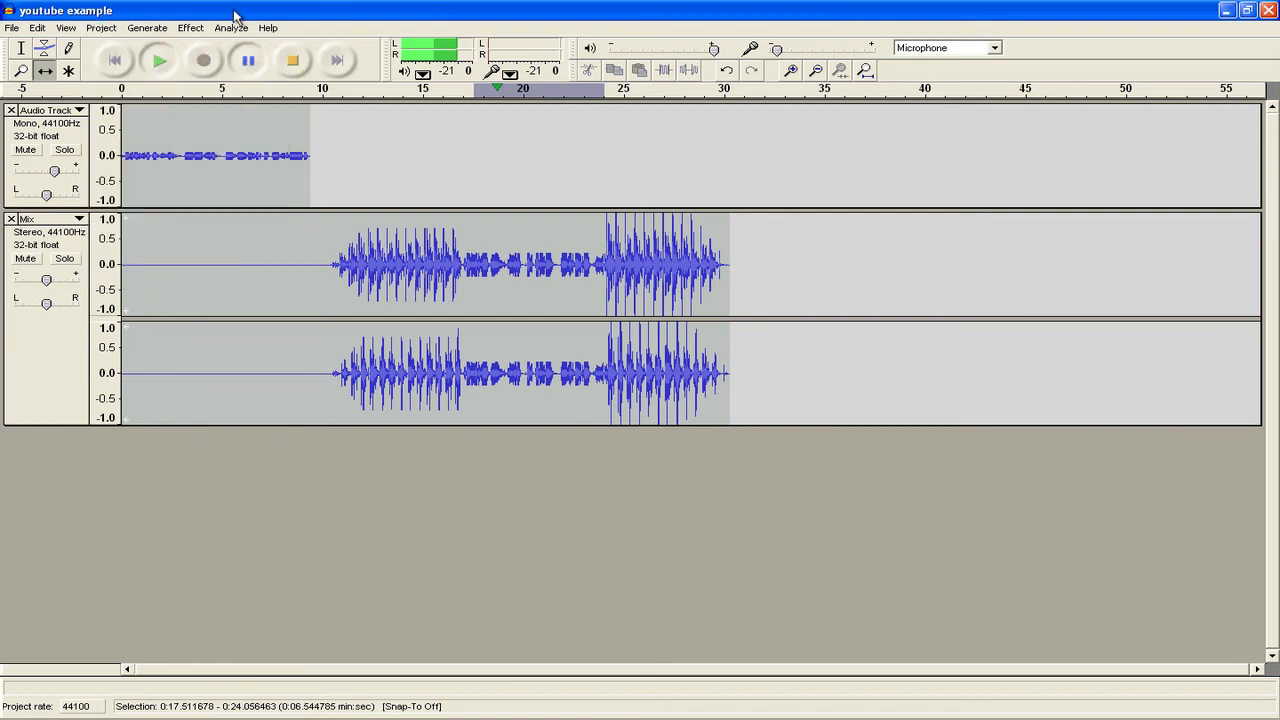
left_click(292, 60)
left_click(101, 27)
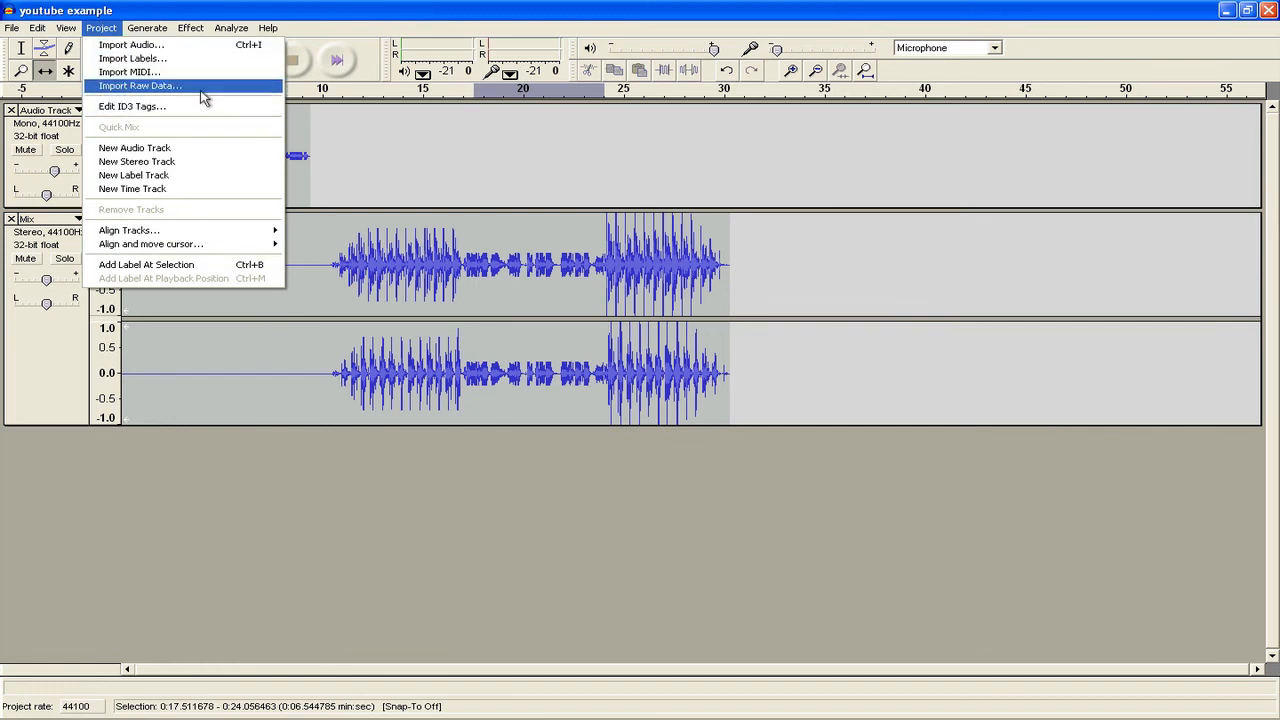
left_click(332, 13)
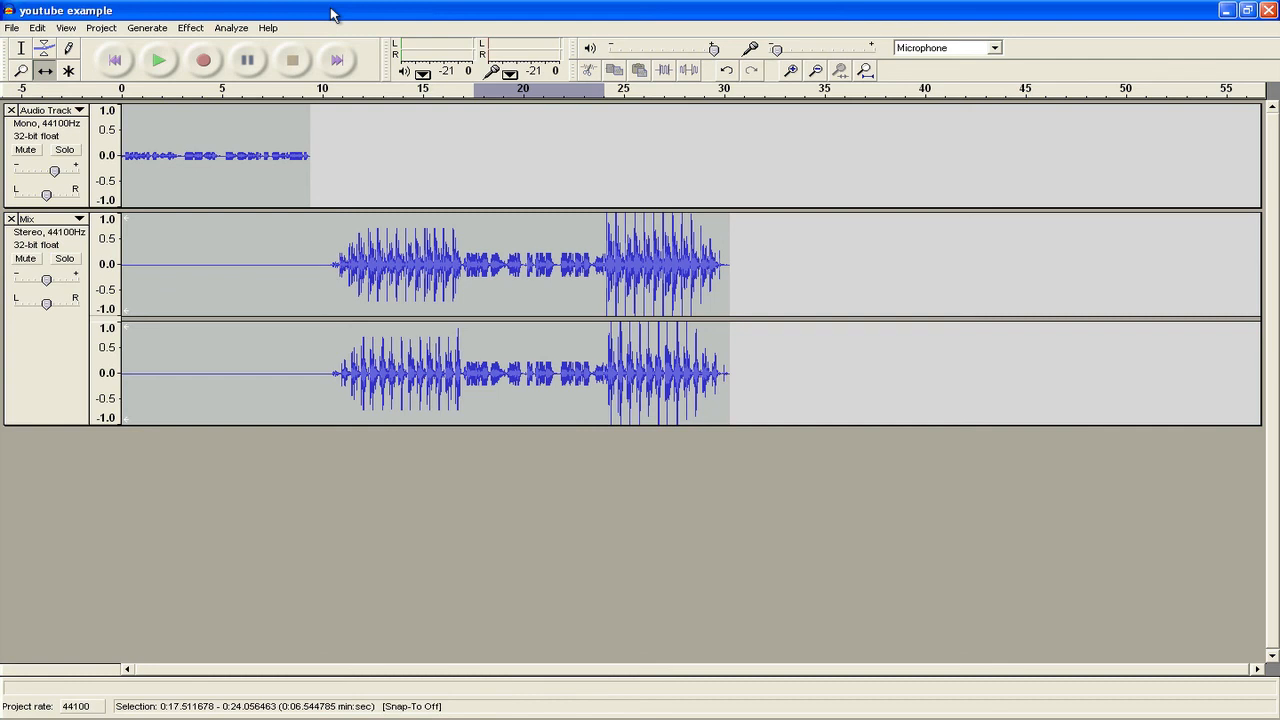
key("super+Tab")
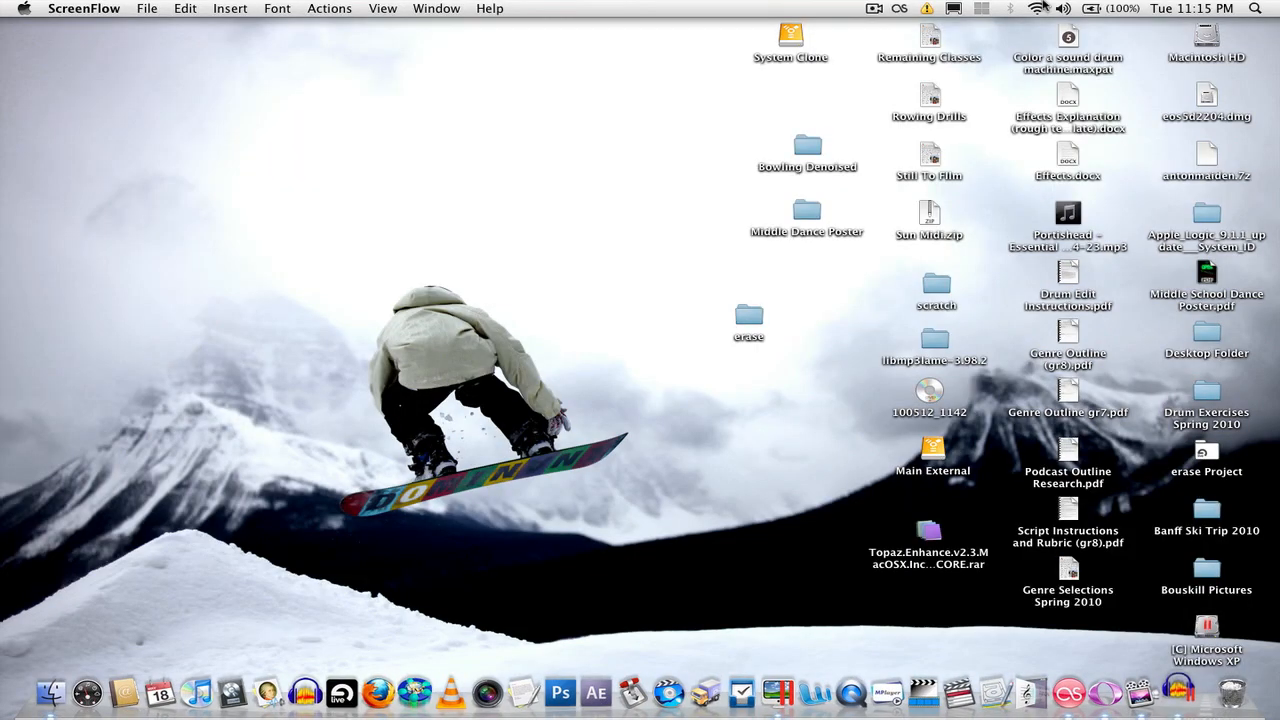